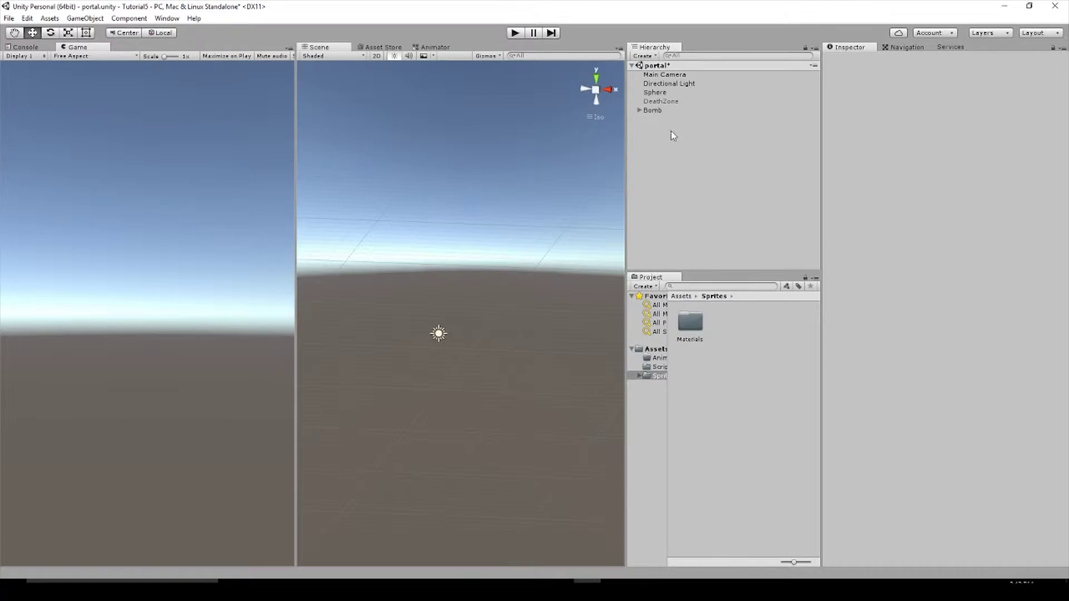
# Add a 3D plane to the scene and name it Ground.
pyautogui.rightClick(661, 136)
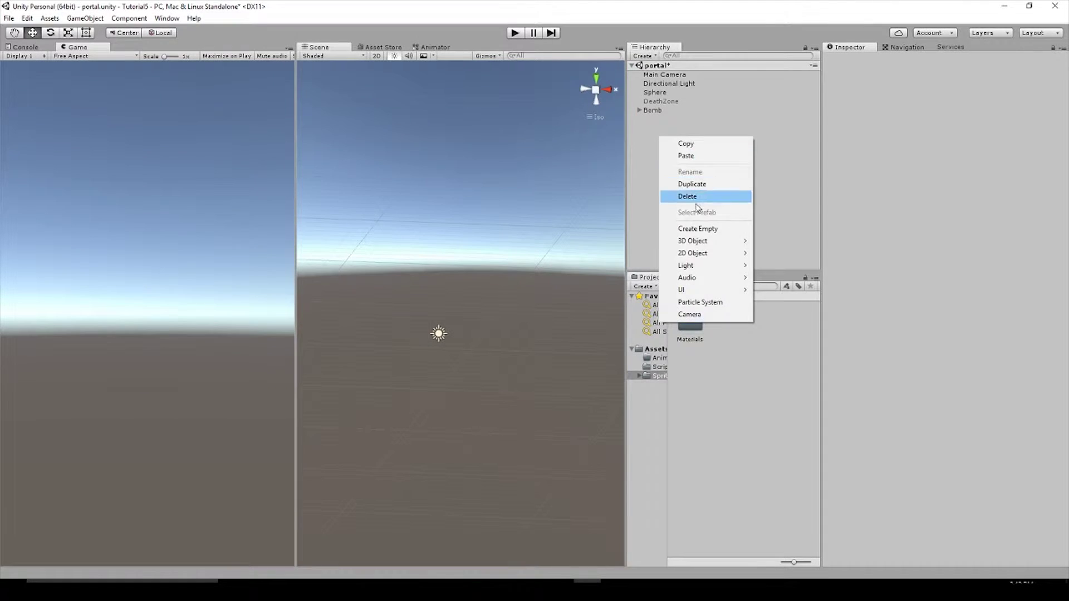
pyautogui.moveTo(701, 239)
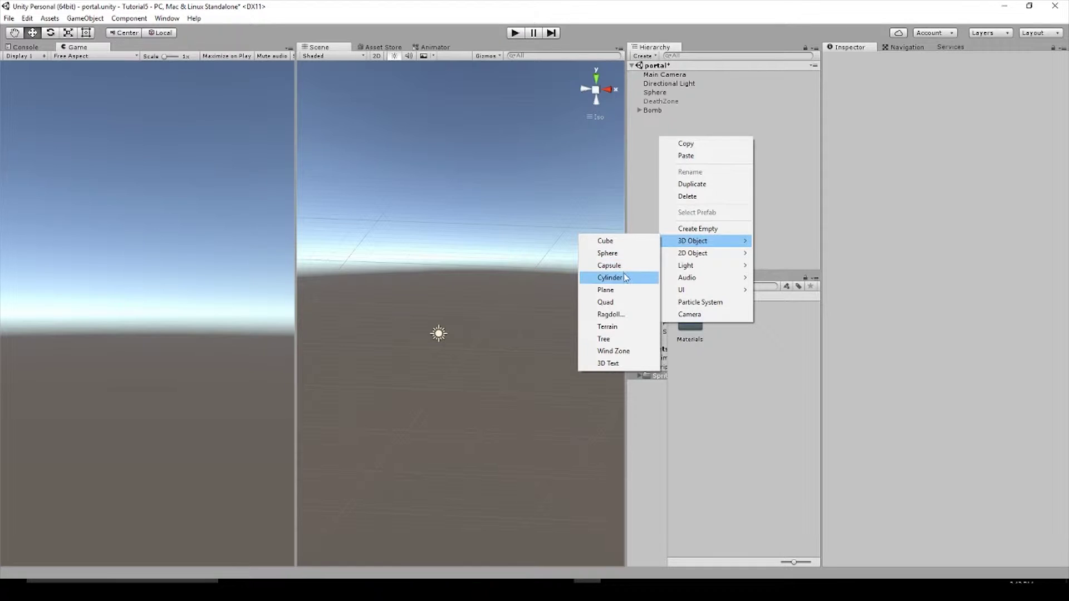
pyautogui.click(617, 289)
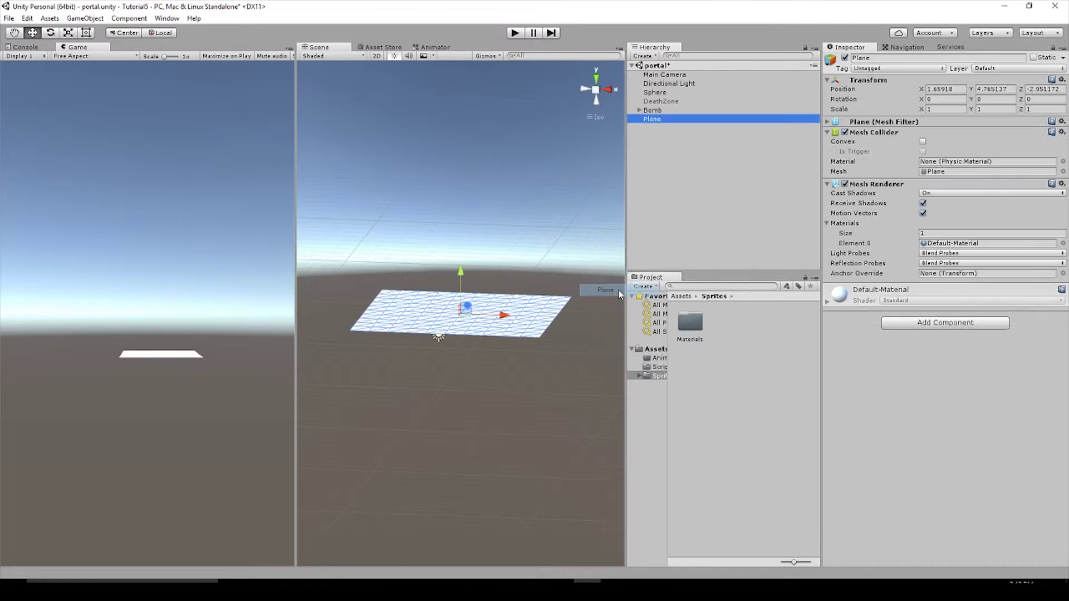
pyautogui.rightClick(669, 118)
pyautogui.click(705, 159)
pyautogui.write('Ground')
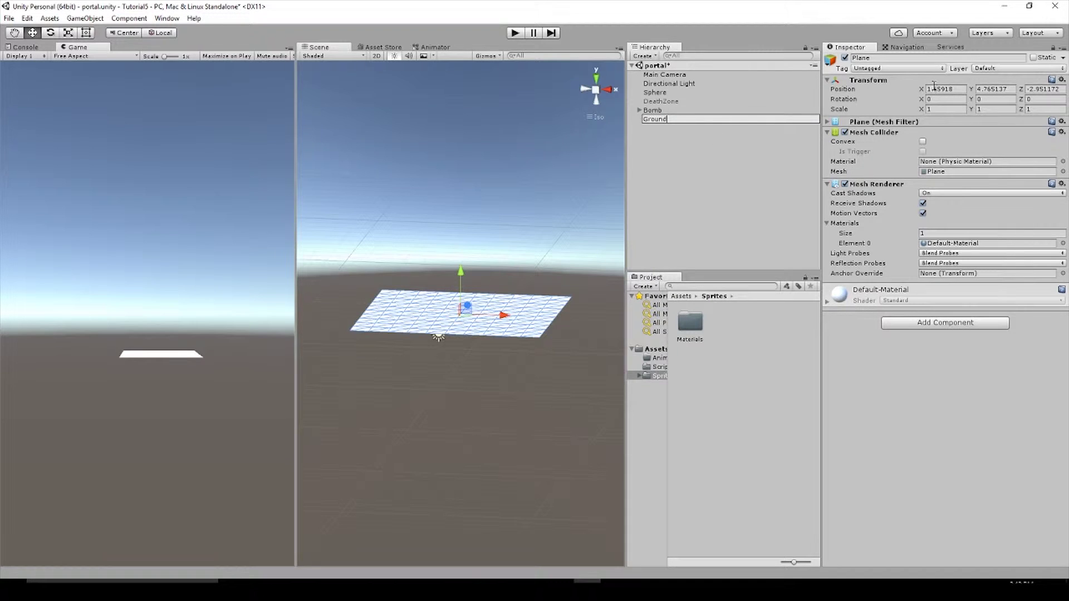
# Set Ground's position to 0, 0, 0 and its X and Z scale to 10.
pyautogui.click(933, 88)
pyautogui.write('0')
pyautogui.click(1028, 88)
pyautogui.write('0')
pyautogui.click(995, 88)
pyautogui.write('0')
pyautogui.click(841, 111)
pyautogui.click(944, 109)
pyautogui.write('10')
pyautogui.click(1021, 109)
pyautogui.write('10')
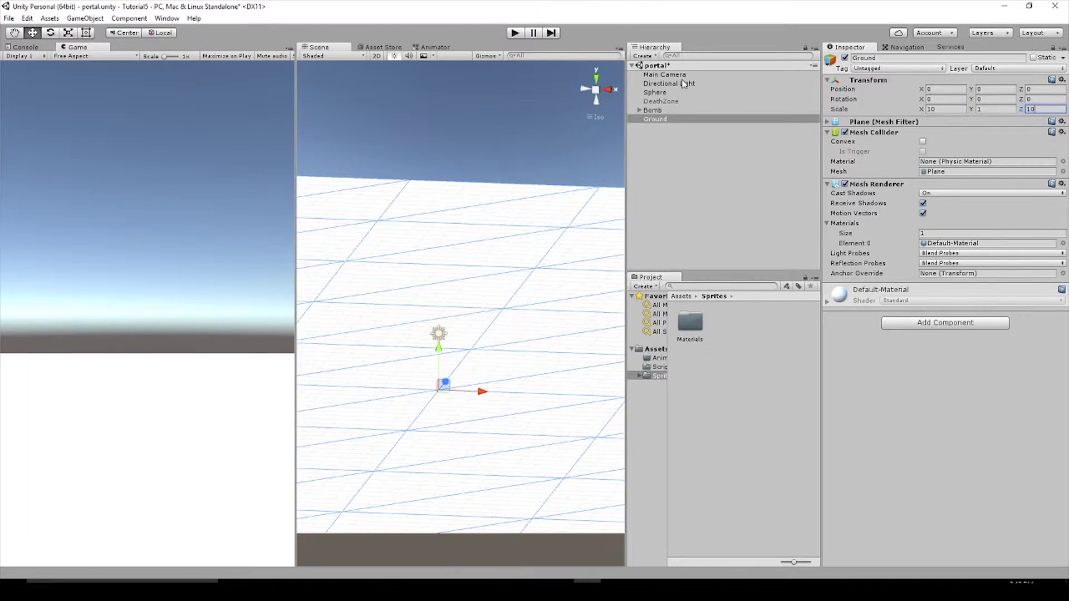
# Examine the Main Camera's transform settings and how the ground looks in the scene.
pyautogui.click(666, 74)
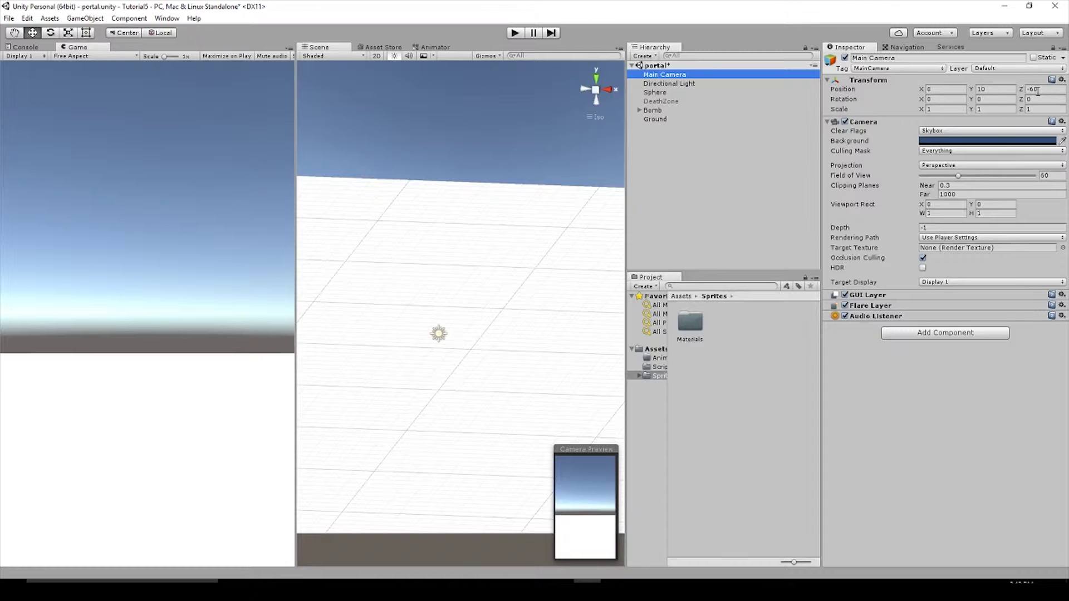
pyautogui.moveTo(458, 275); pyautogui.dragTo(502, 261, button='right')
pyautogui.moveTo(502, 261); pyautogui.dragTo(530, 332, button='middle')
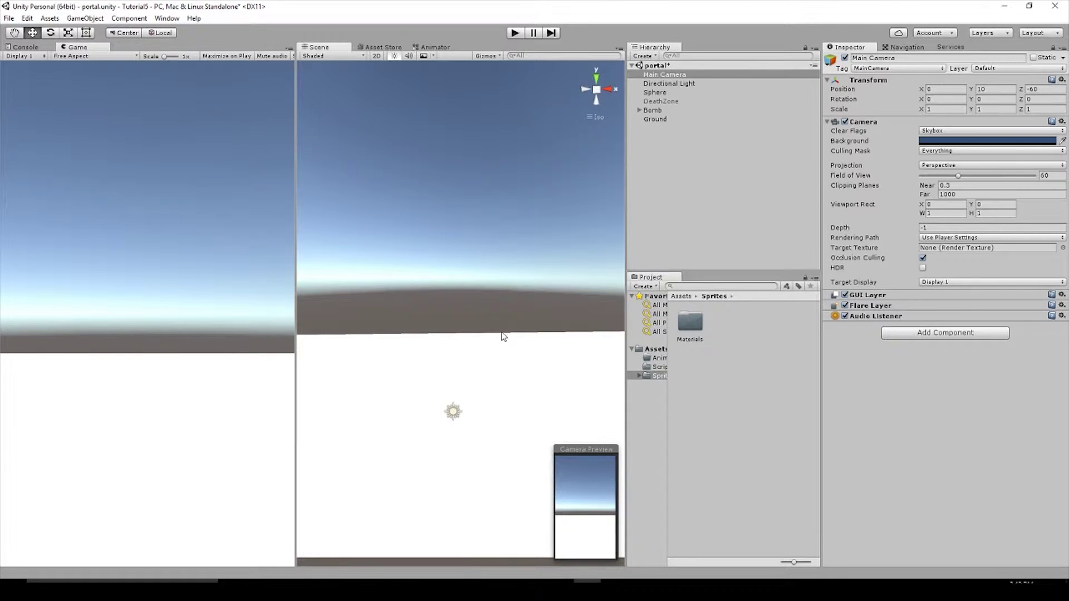
# Create an empty object at the root of the scene and name it KingOfTheHill.
pyautogui.click(680, 154)
pyautogui.rightClick(672, 139)
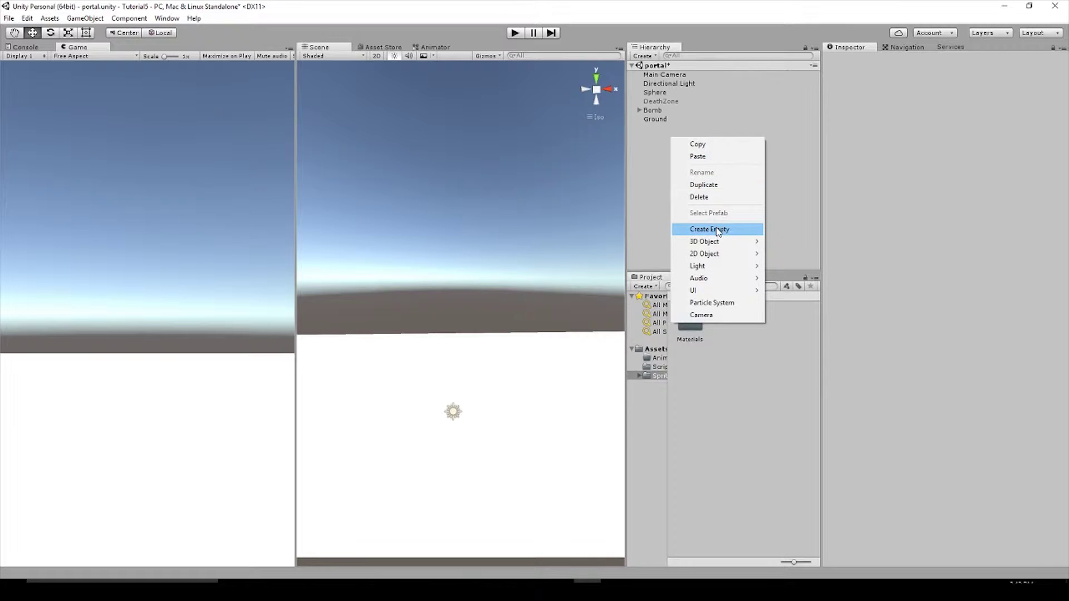
pyautogui.rightClick(658, 150)
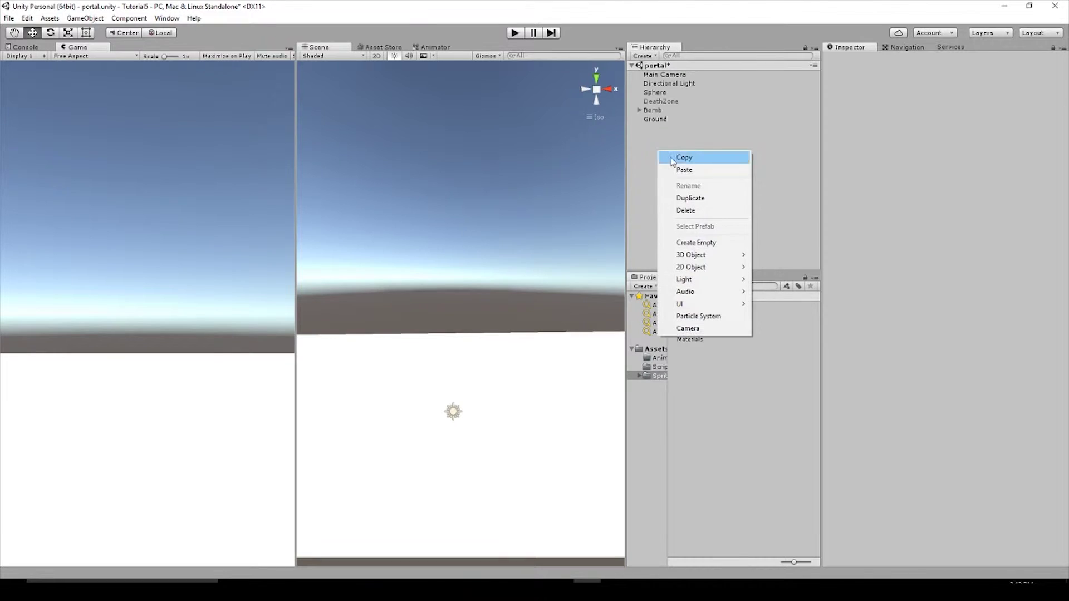
pyautogui.click(697, 243)
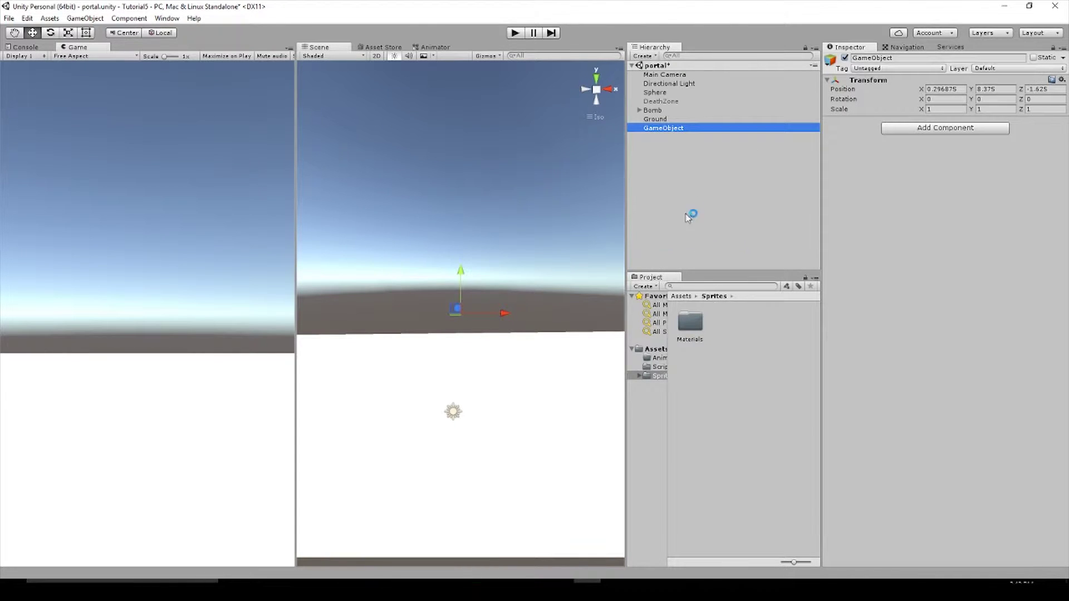
pyautogui.rightClick(670, 129)
pyautogui.click(695, 165)
pyautogui.write('KingOfTheHill')
pyautogui.press('Return')
# Add two empty child objects under KingOfTheHill and keep its hierarchy expanded.
pyautogui.rightClick(679, 131)
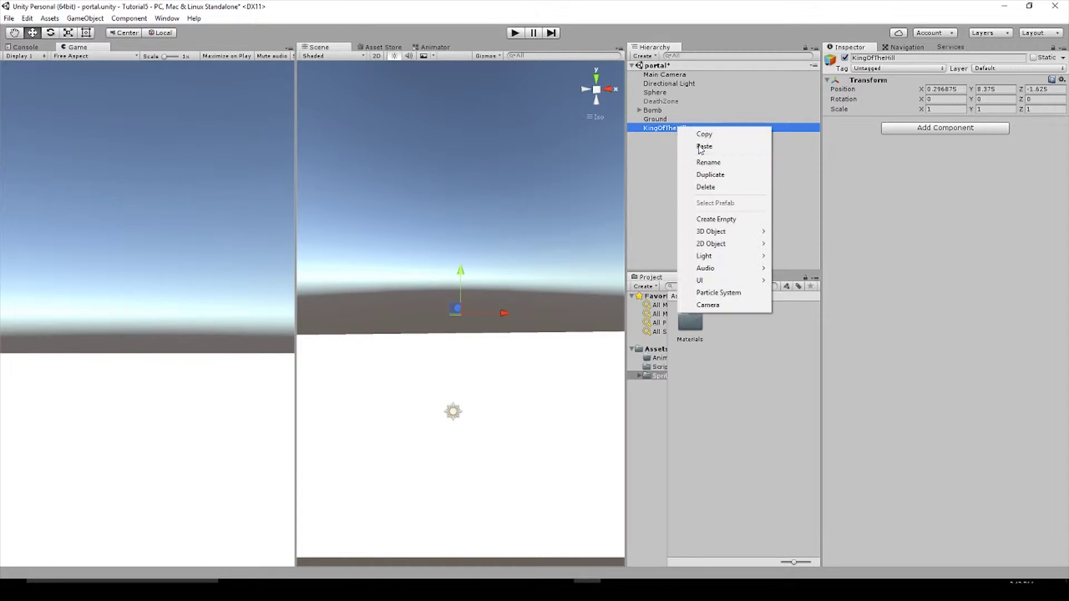
pyautogui.click(714, 219)
pyautogui.rightClick(667, 129)
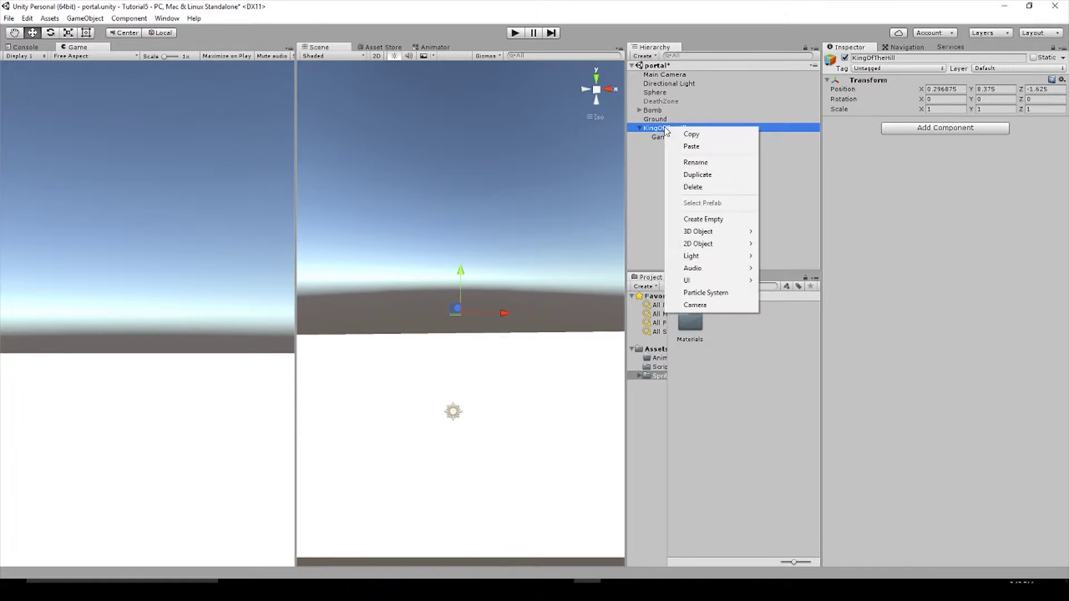
pyautogui.click(702, 219)
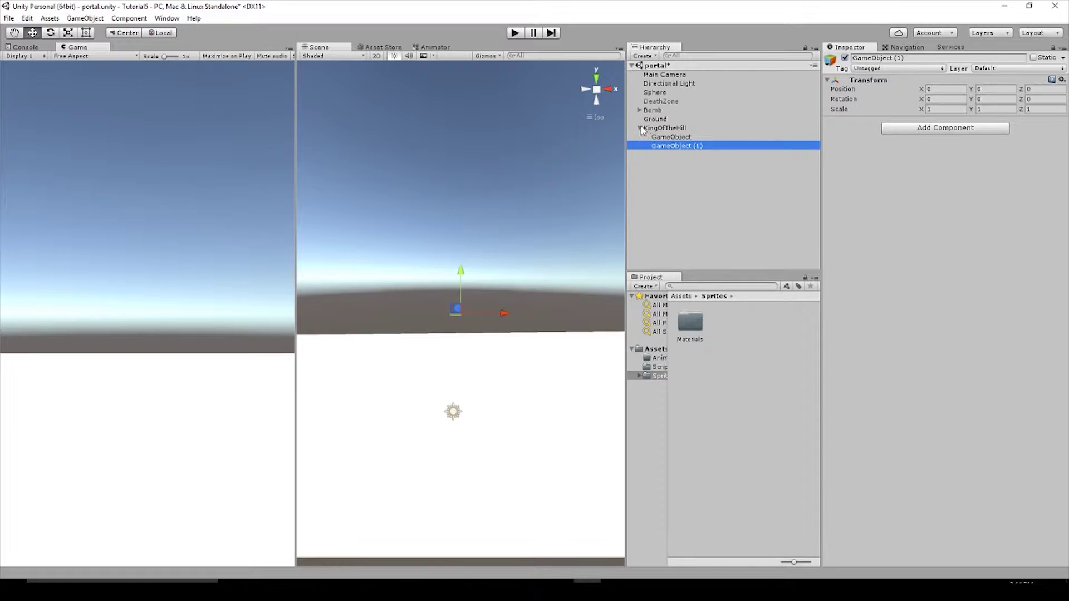
pyautogui.click(639, 128)
pyautogui.click(639, 128)
pyautogui.click(640, 128)
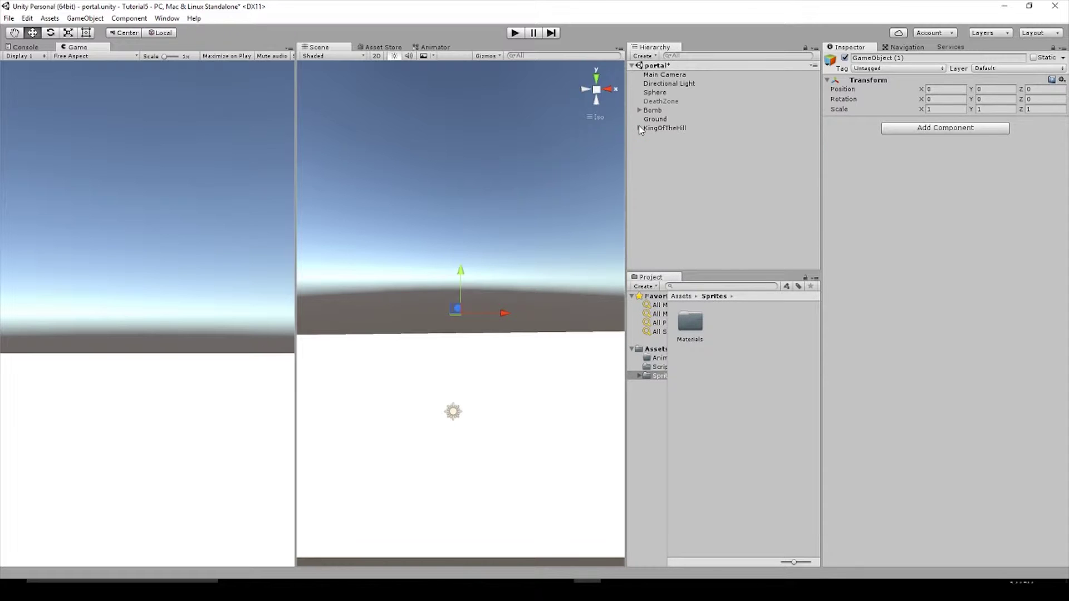
pyautogui.click(639, 128)
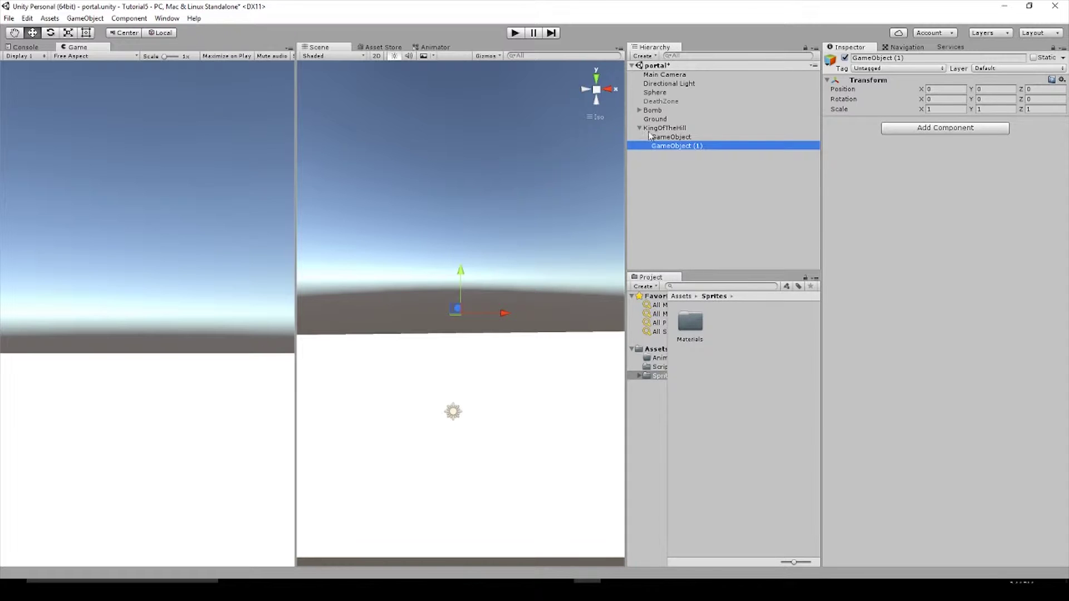
# Set KingOfTheHill's position to 0, 0, 0 and check the transforms of its two child objects.
pyautogui.rightClick(664, 137)
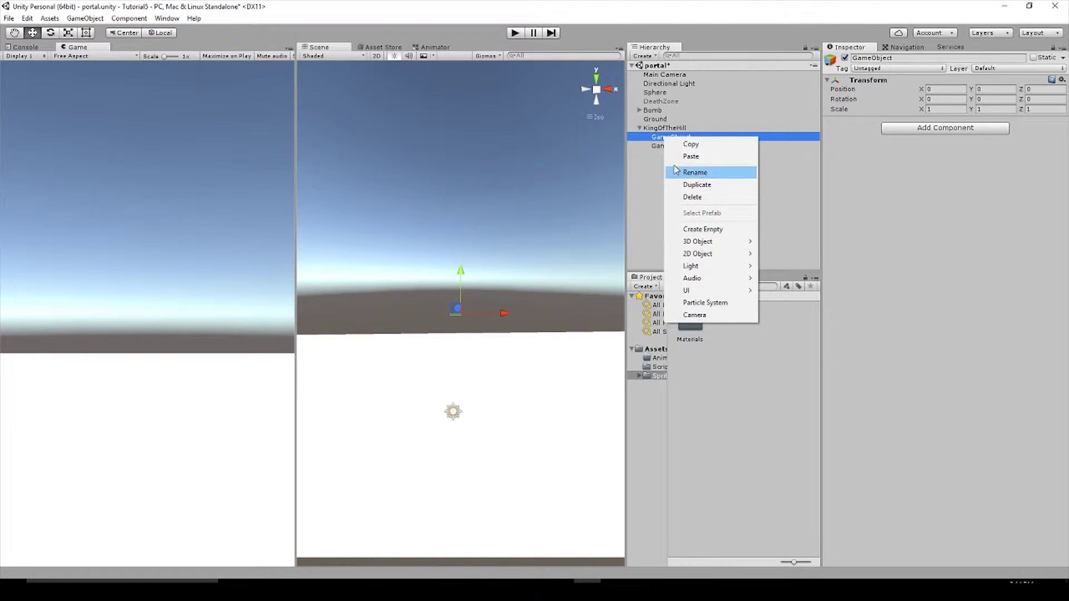
pyautogui.click(690, 129)
pyautogui.click(943, 89)
pyautogui.write('0')
pyautogui.click(1003, 88)
pyautogui.write('0')
pyautogui.click(1033, 89)
pyautogui.write('0')
pyautogui.click(695, 138)
pyautogui.click(693, 146)
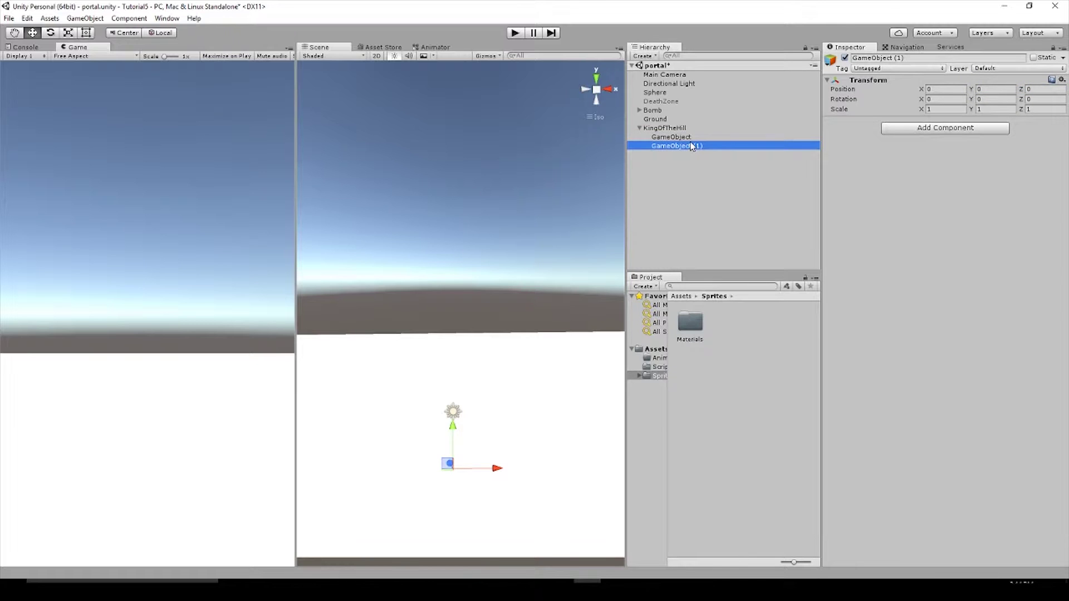
pyautogui.click(682, 129)
# Rename KingOfTheHill's two child objects Crowns1 and Crowns2.
pyautogui.click(671, 137)
pyautogui.rightClick(671, 137)
pyautogui.click(699, 171)
pyautogui.write('Crowns1')
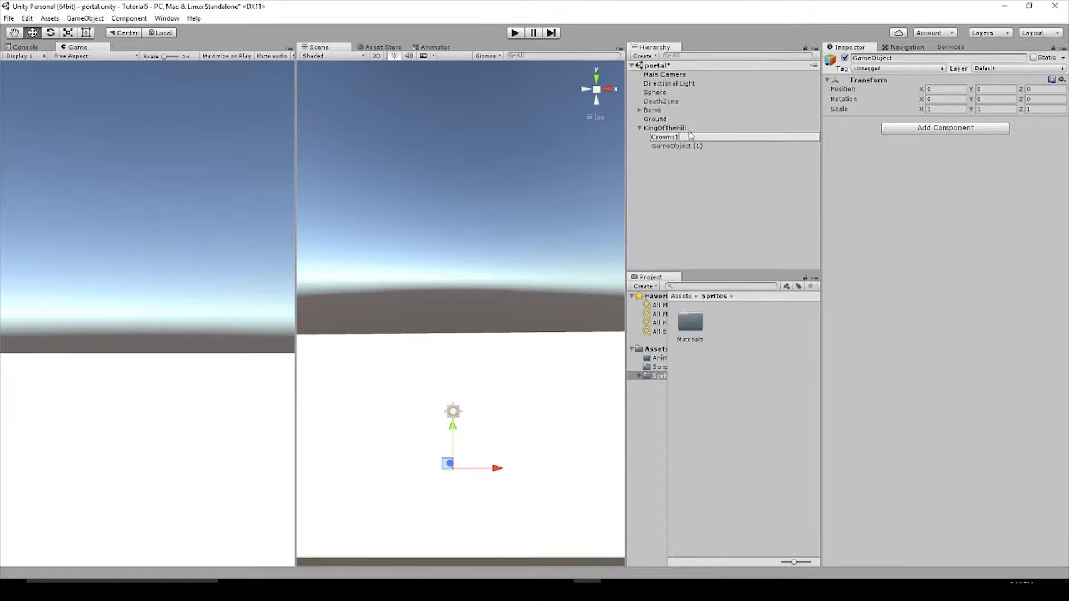
pyautogui.rightClick(688, 145)
pyautogui.click(716, 177)
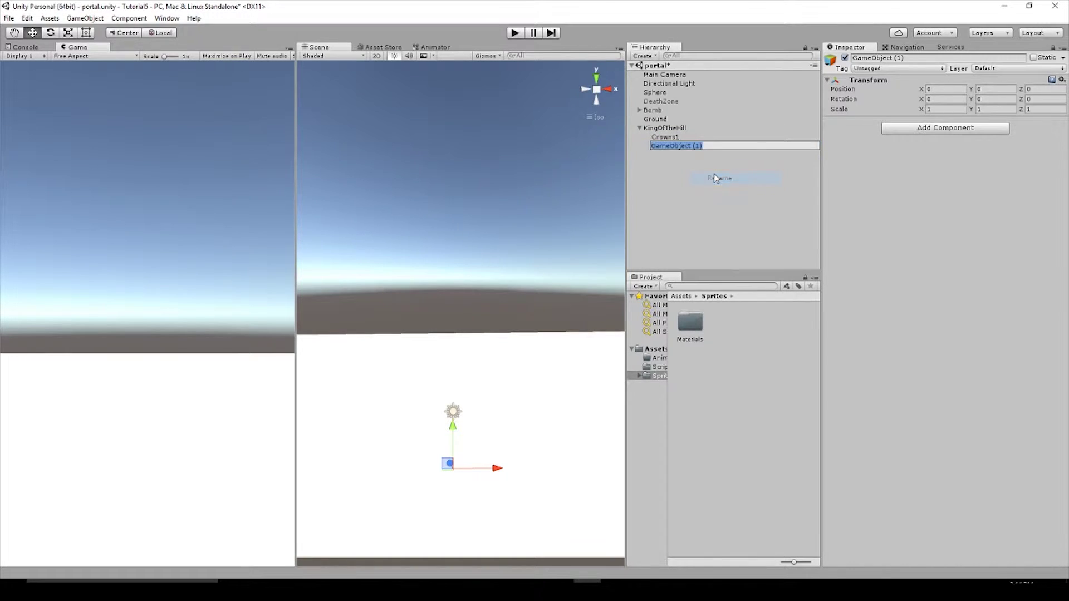
pyautogui.write('Crowns2')
pyautogui.click(713, 174)
# Import CrownSprite.png into the Sprites folder and apply the texture type Sprite (2D and UI).
pyautogui.click(662, 138)
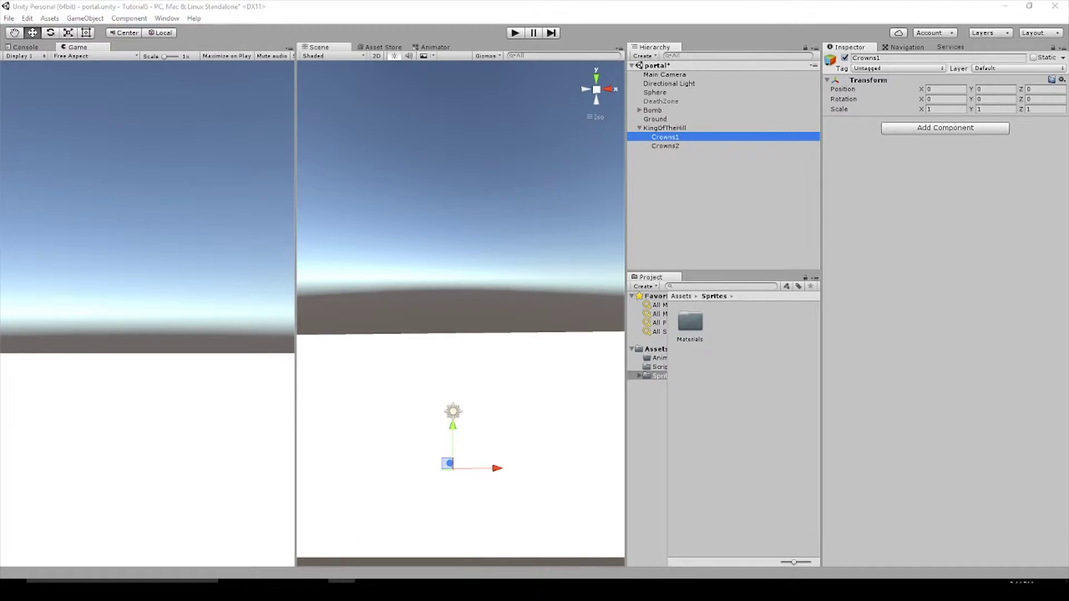
pyautogui.moveTo(675, 377); pyautogui.dragTo(760, 342)
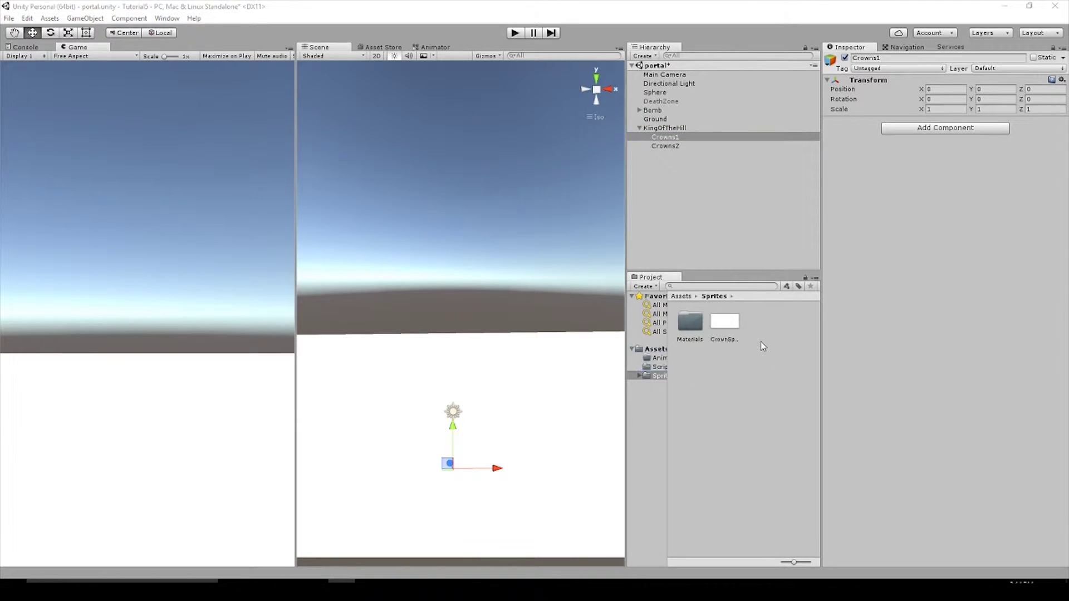
pyautogui.click(725, 322)
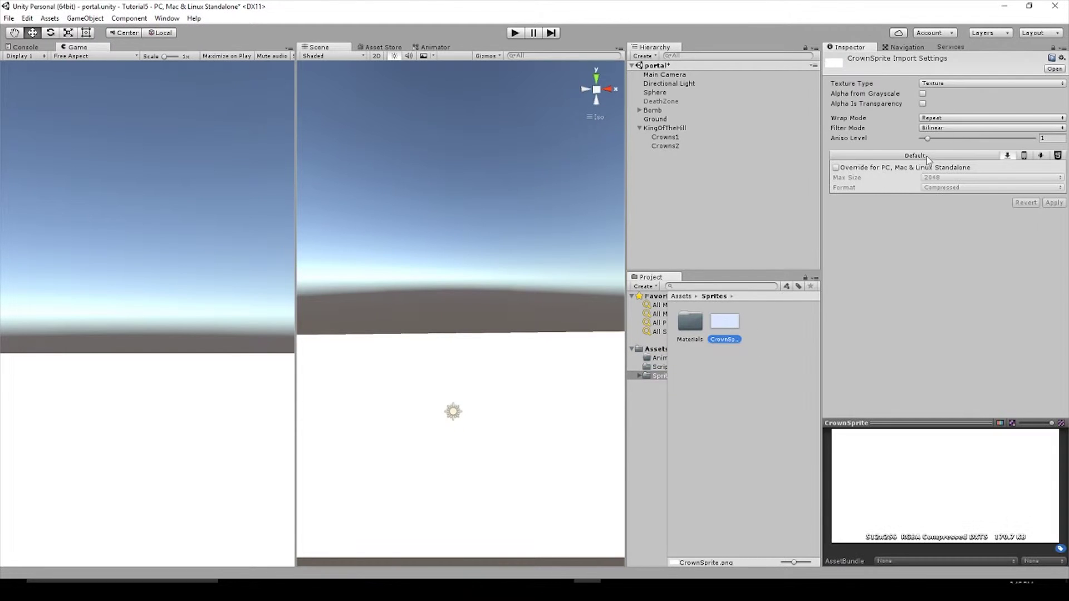
pyautogui.click(950, 84)
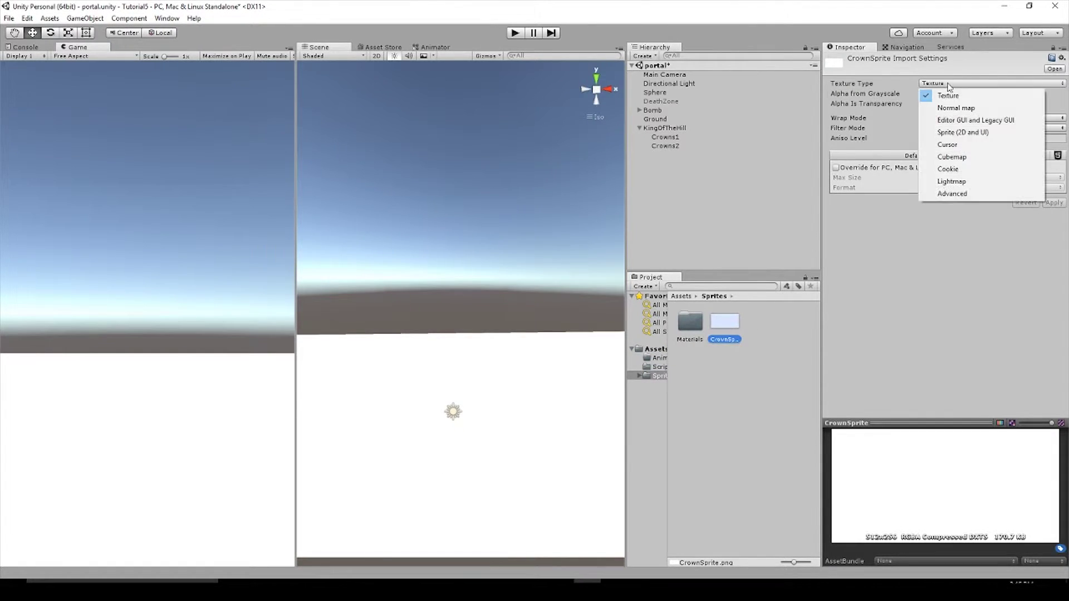
pyautogui.click(958, 132)
pyautogui.click(1052, 226)
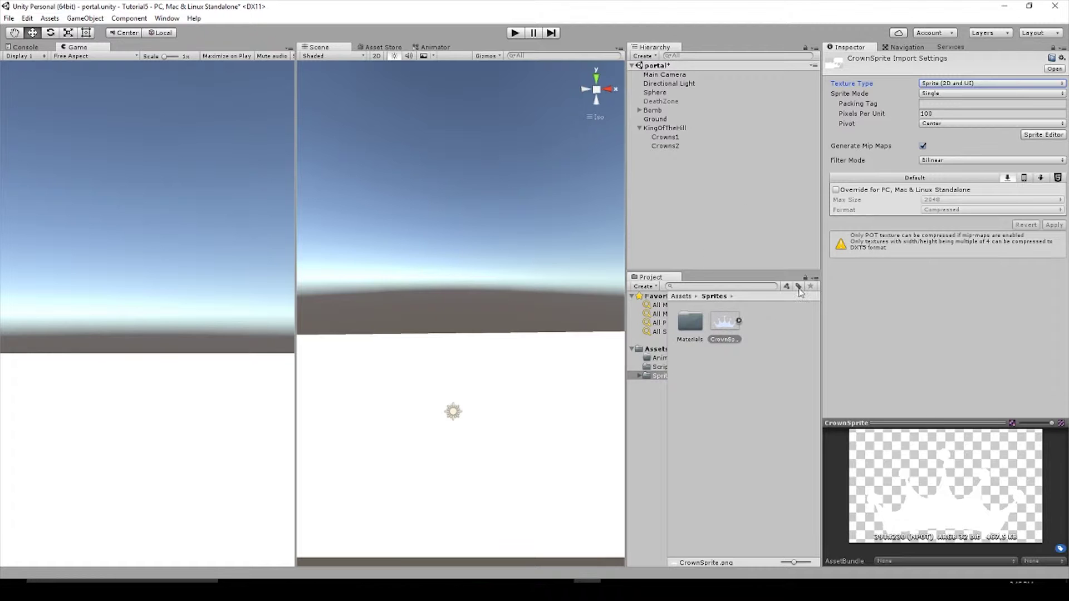
# Place CrownSprite as a child of Crowns1 and set its sprite color to gold, hex D3BB00.
pyautogui.moveTo(724, 328); pyautogui.dragTo(666, 143)
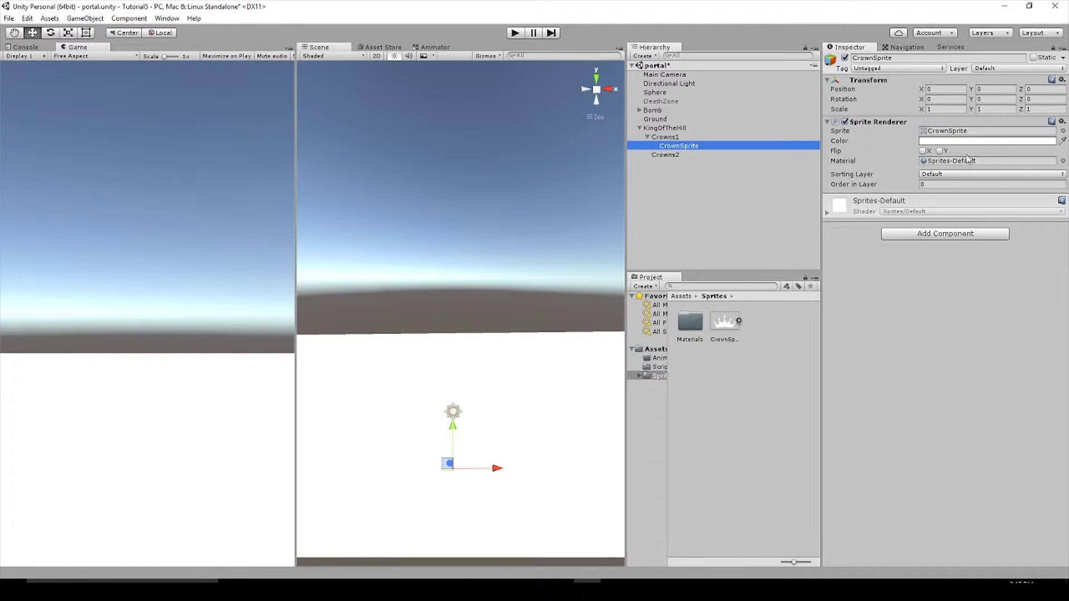
pyautogui.click(977, 142)
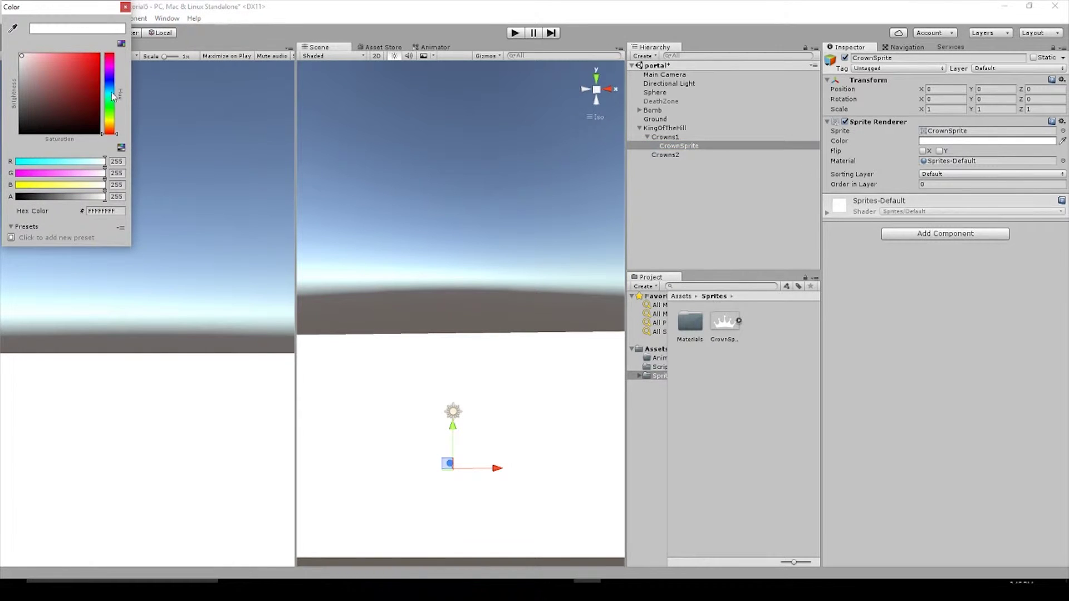
pyautogui.moveTo(111, 125); pyautogui.dragTo(109, 118)
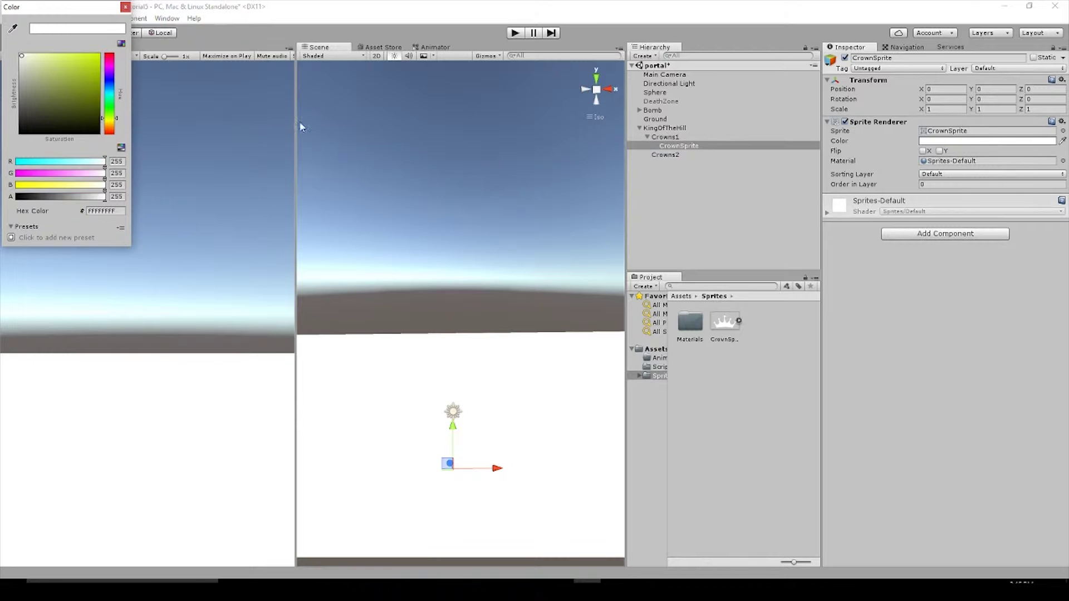
pyautogui.click(98, 89)
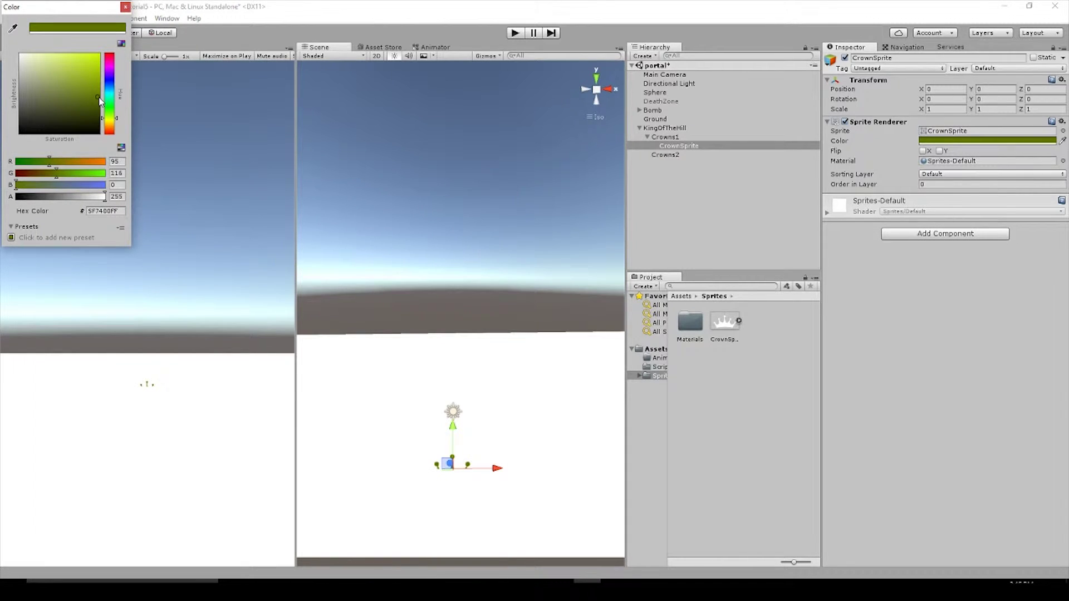
pyautogui.moveTo(100, 93); pyautogui.dragTo(97, 76)
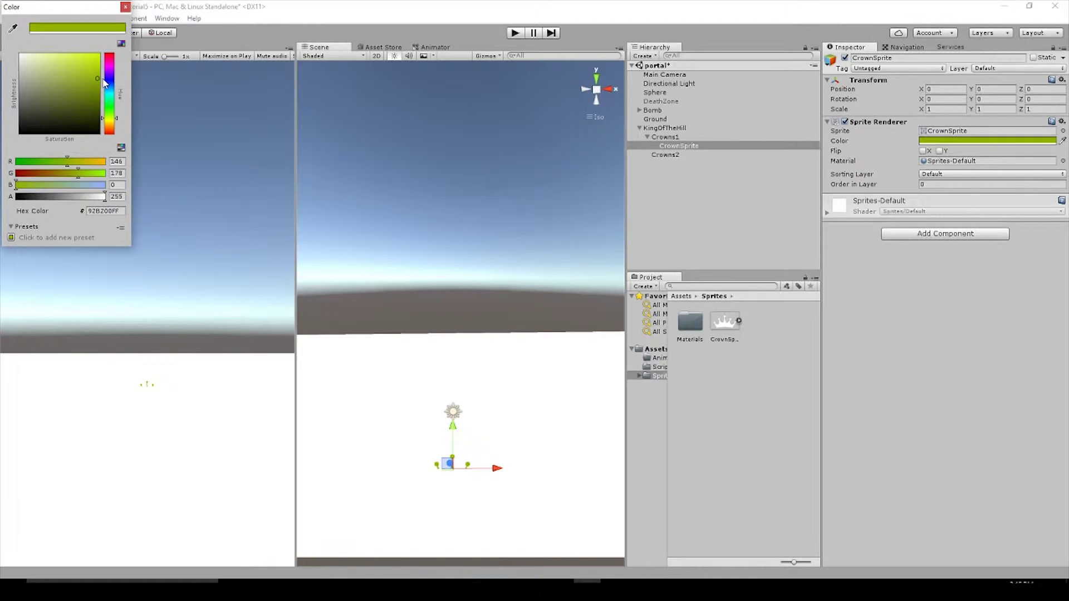
pyautogui.moveTo(104, 164); pyautogui.dragTo(92, 162)
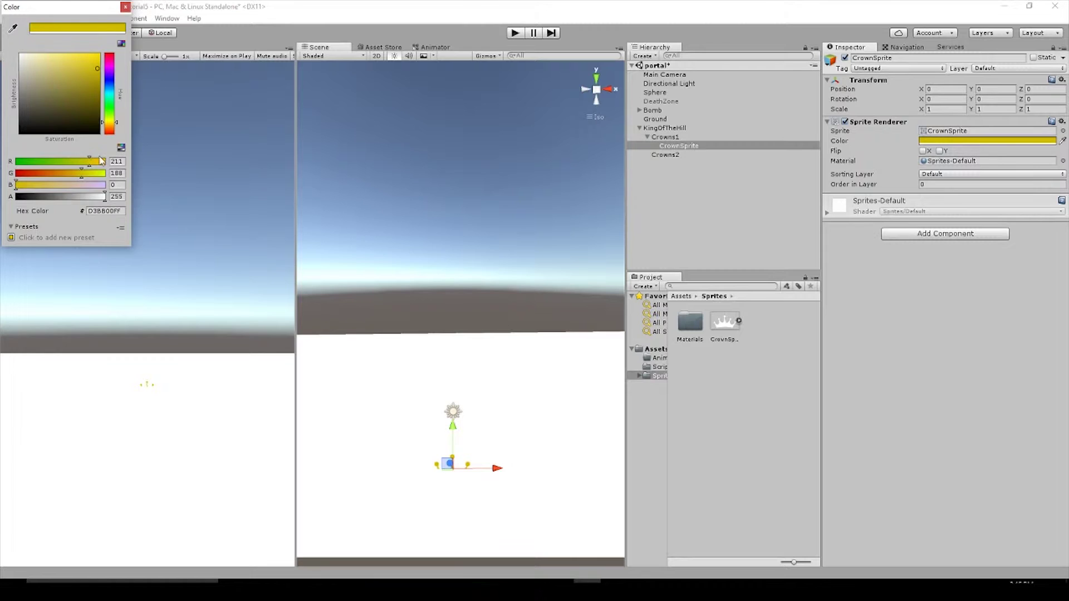
# Set the Y position of Crowns1 to 1.
pyautogui.click(681, 146)
pyautogui.click(688, 138)
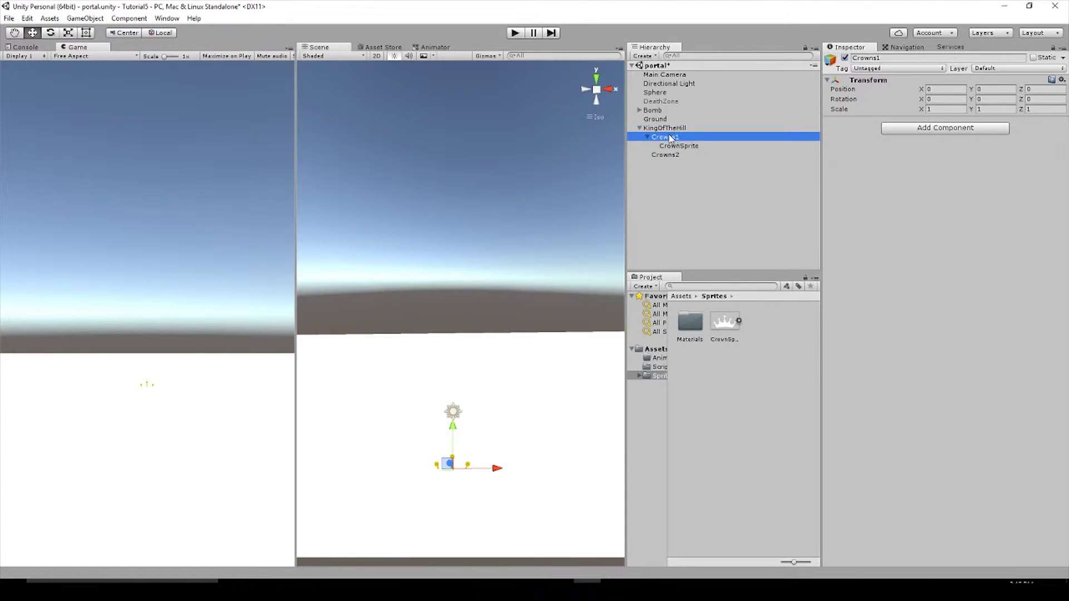
pyautogui.click(986, 90)
pyautogui.write('1')
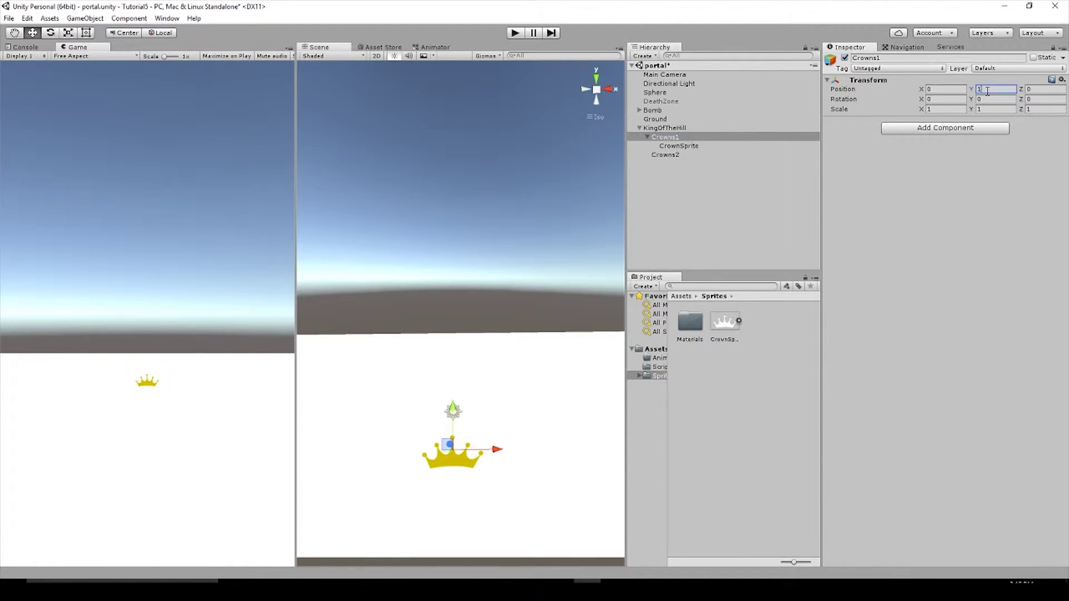
# Lower the alpha of CrownSprite's color to 127 to make the crown semi-transparent.
pyautogui.click(708, 146)
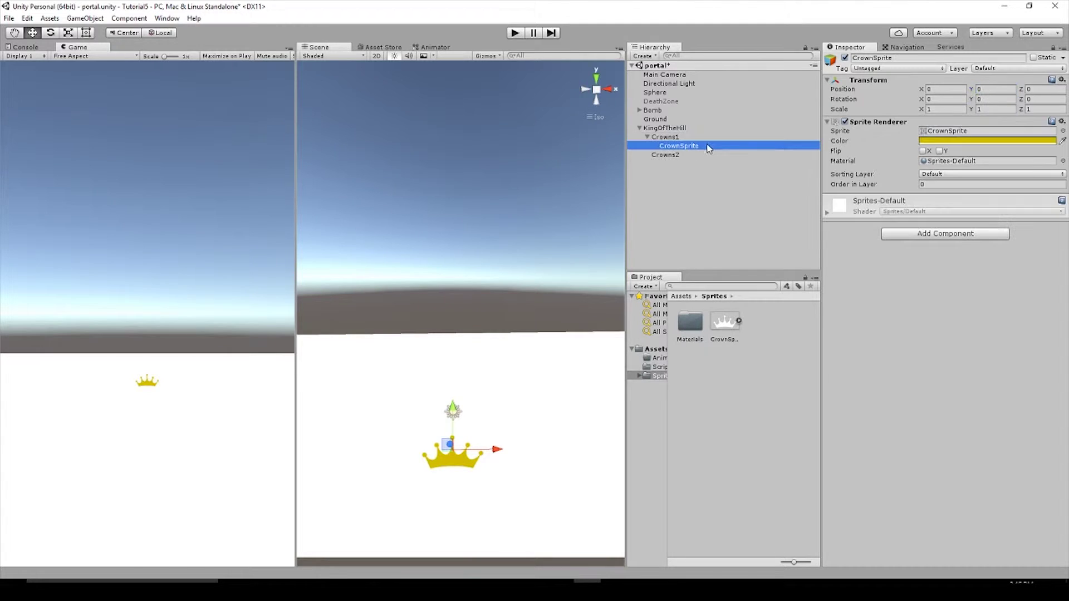
pyautogui.click(944, 140)
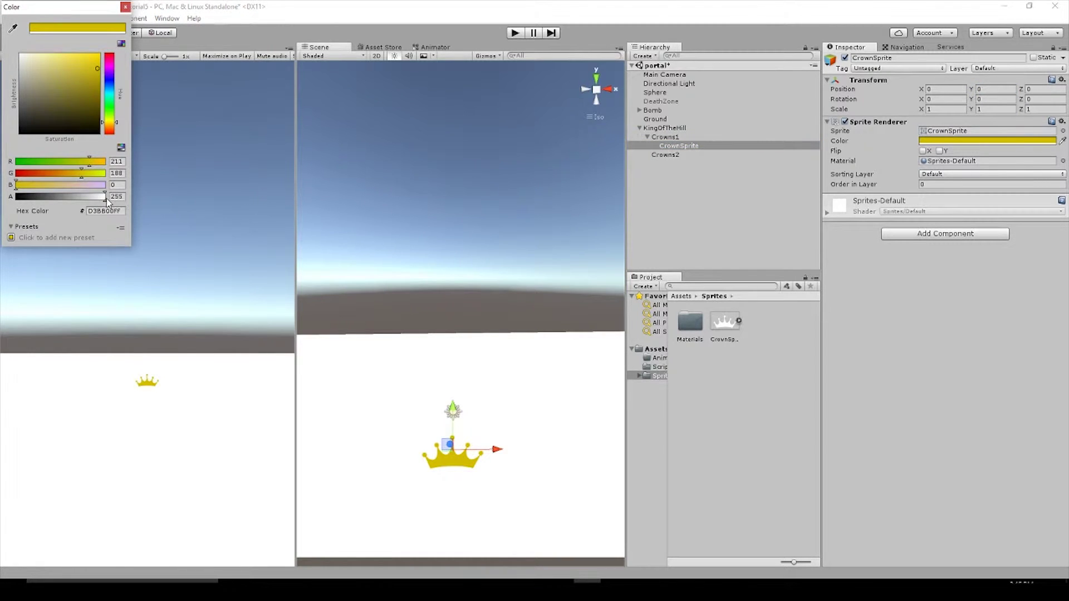
pyautogui.moveTo(104, 203); pyautogui.dragTo(63, 200)
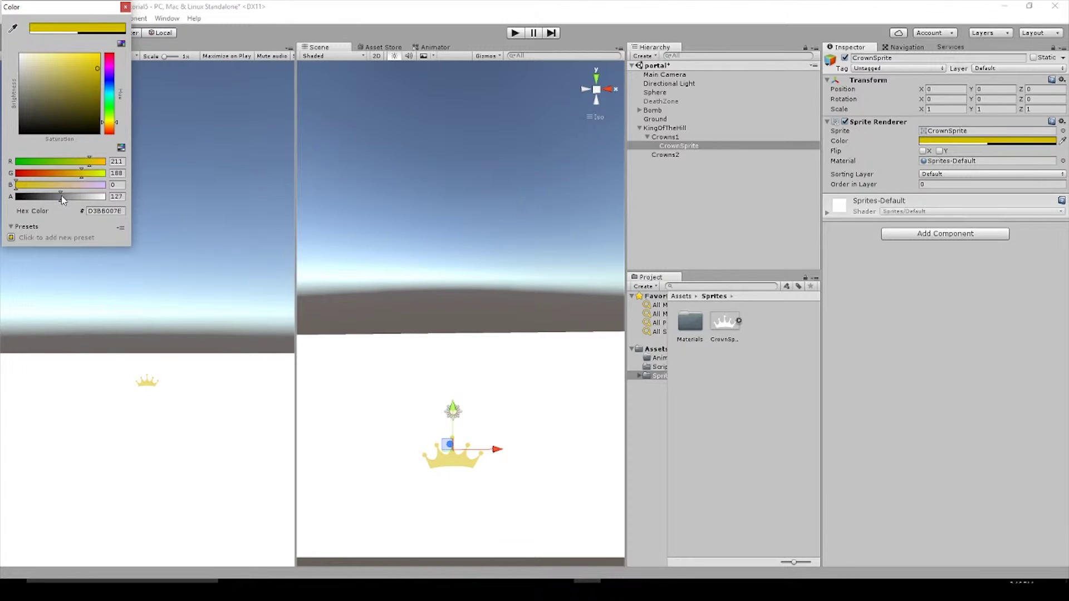
# Lower the alpha of CrownSprite's color to 100.
pyautogui.moveTo(60, 201); pyautogui.dragTo(54, 202)
pyautogui.click(122, 197)
pyautogui.write('100')
pyautogui.click(436, 214)
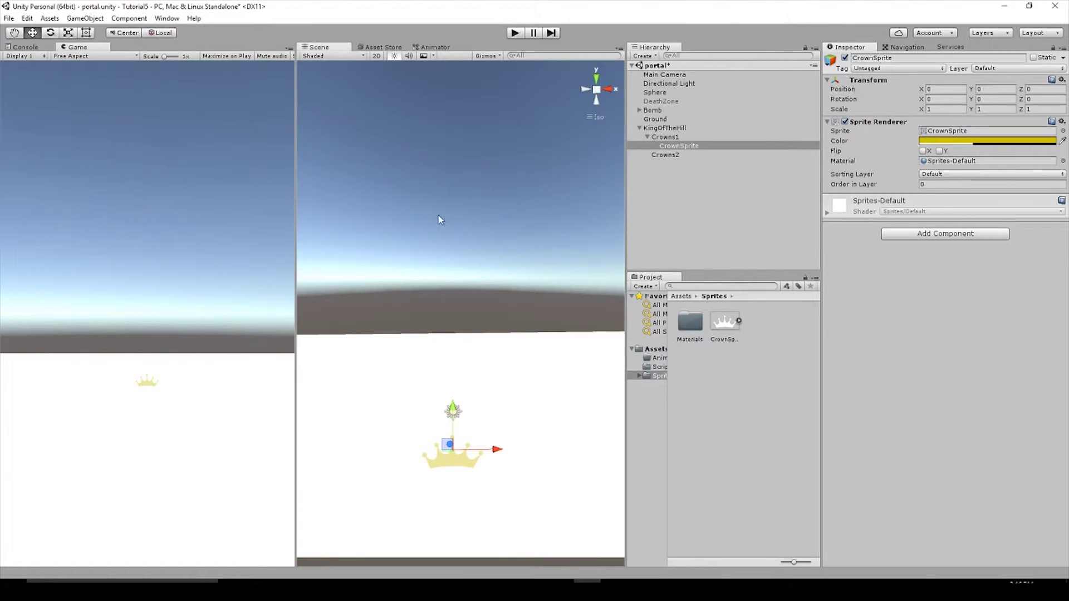
# Duplicate CrownSprite three times within Crowns1 and place a fourth copy as a child of Crowns2.
pyautogui.click(684, 145)
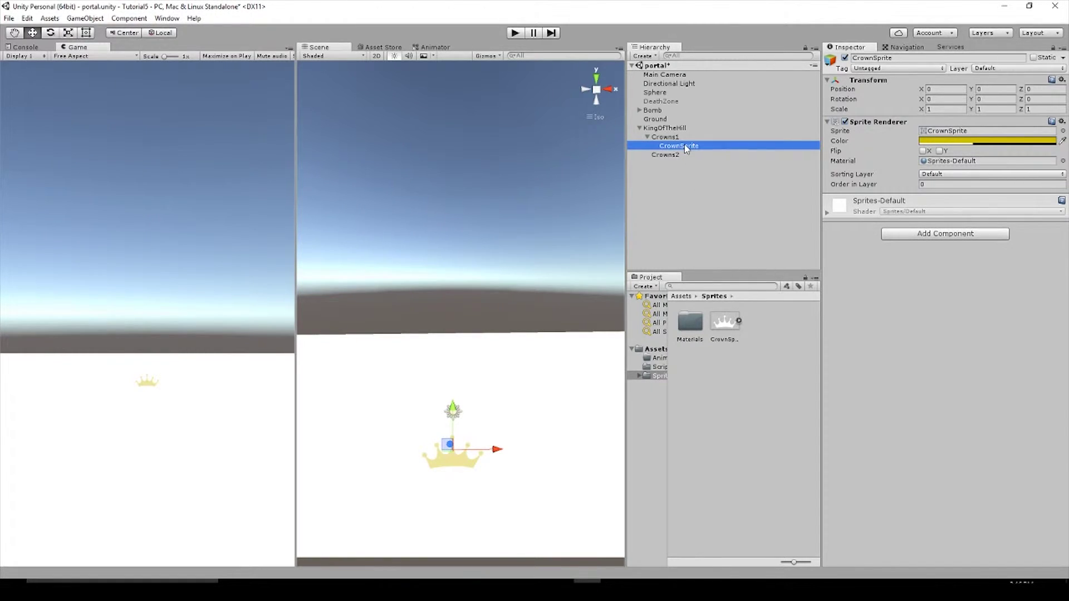
pyautogui.hotkey('ctrl', 'd')
pyautogui.hotkey('ctrl', 'd')
pyautogui.hotkey('ctrl', 'd')
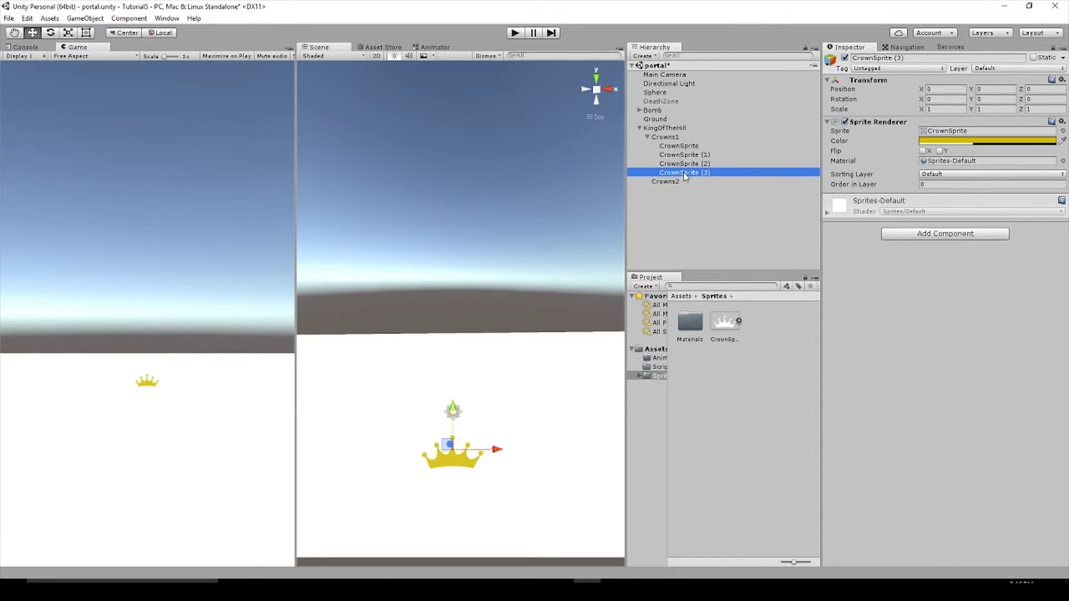
pyautogui.hotkey('ctrl', 'd')
pyautogui.moveTo(687, 182); pyautogui.dragTo(687, 190)
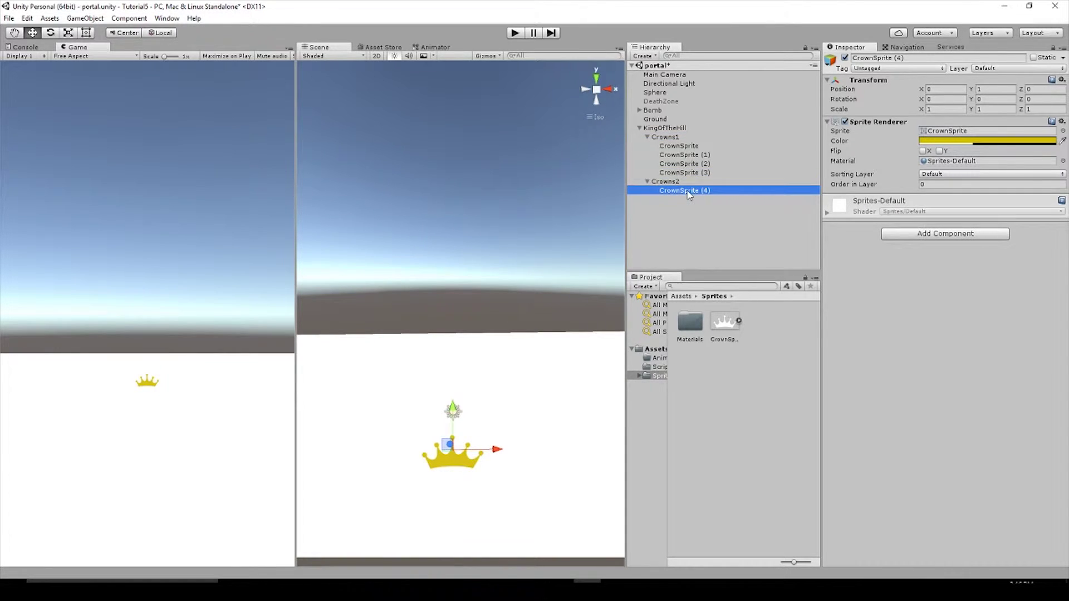
# Set the Y position of Crowns2 to 2.
pyautogui.click(690, 182)
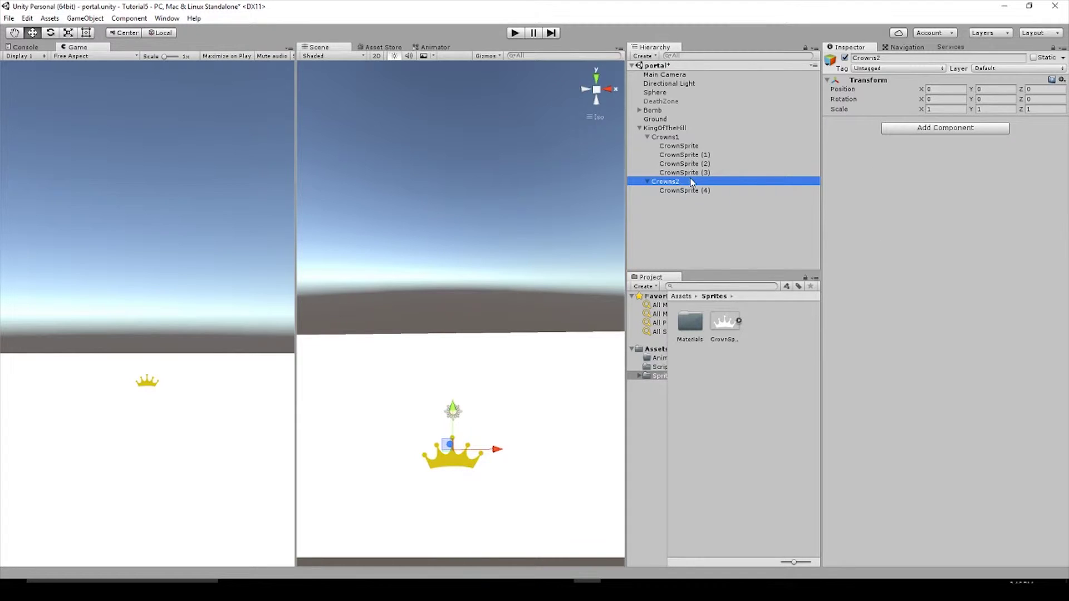
pyautogui.click(982, 89)
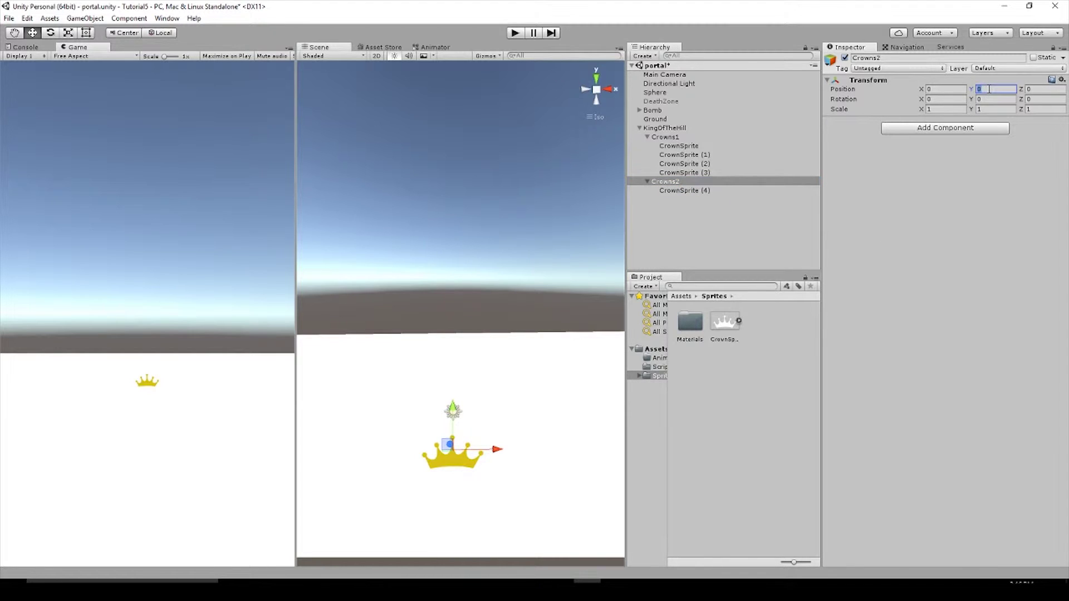
pyautogui.write('1')
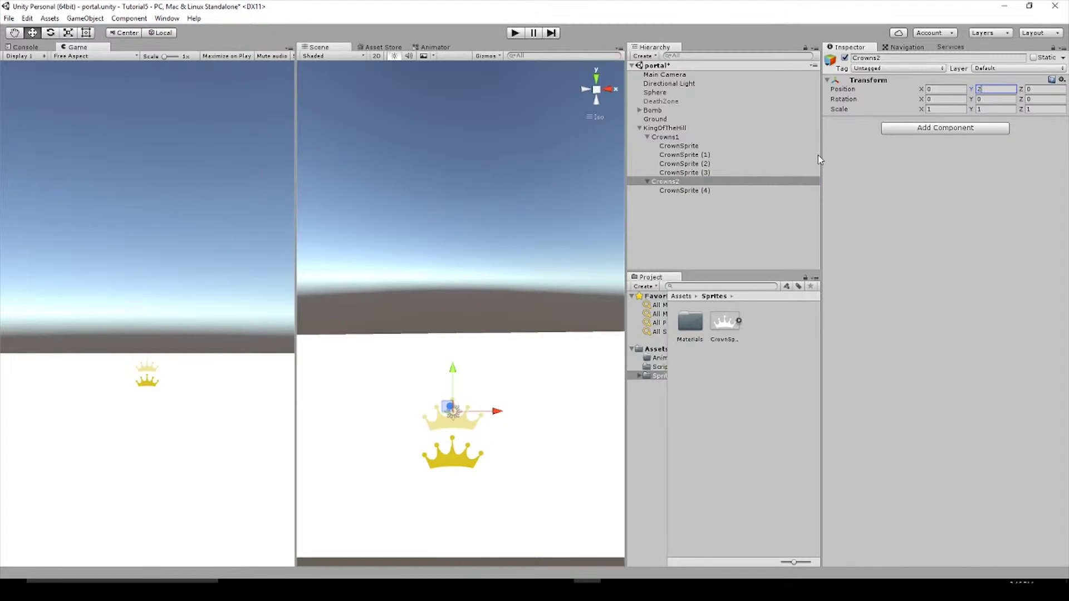
# Reset the Y position of CrownSprite (4) under Crowns2 to 0.
pyautogui.click(679, 191)
pyautogui.click(988, 89)
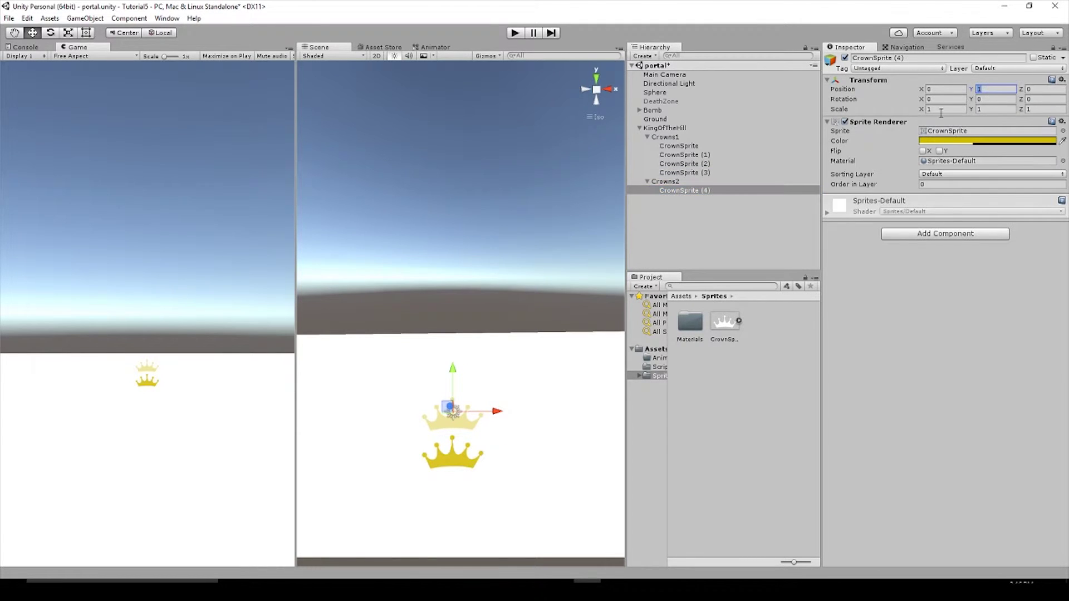
pyautogui.click(703, 190)
pyautogui.click(702, 173)
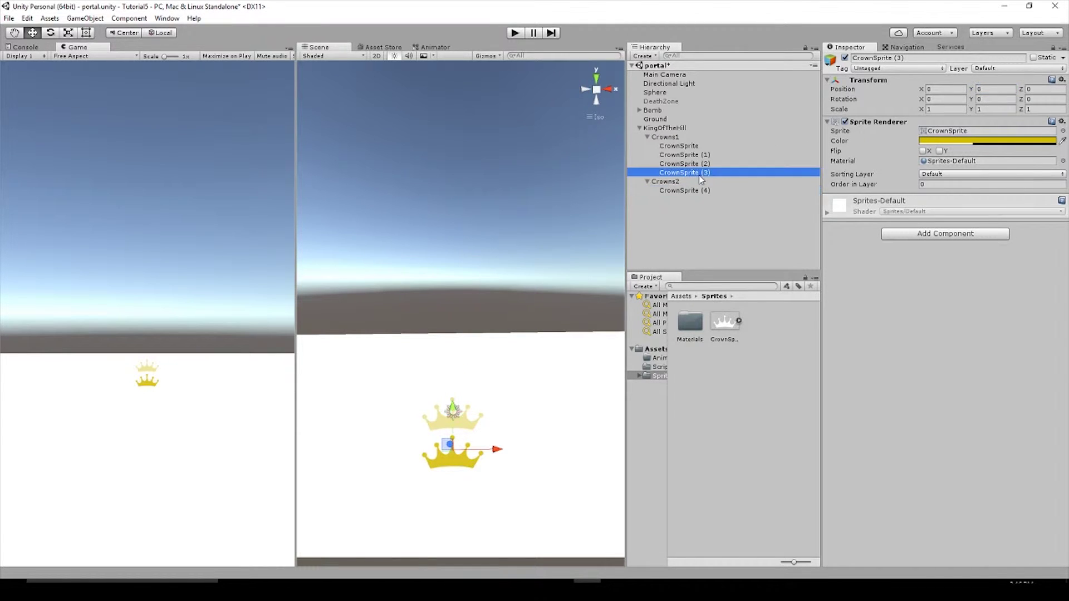
pyautogui.click(672, 137)
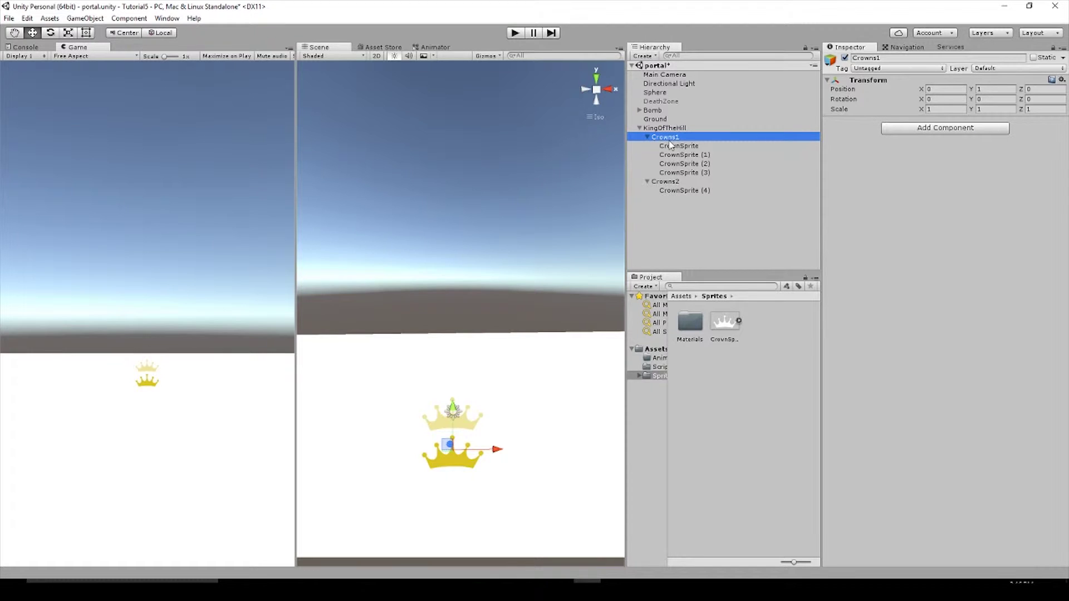
pyautogui.click(682, 191)
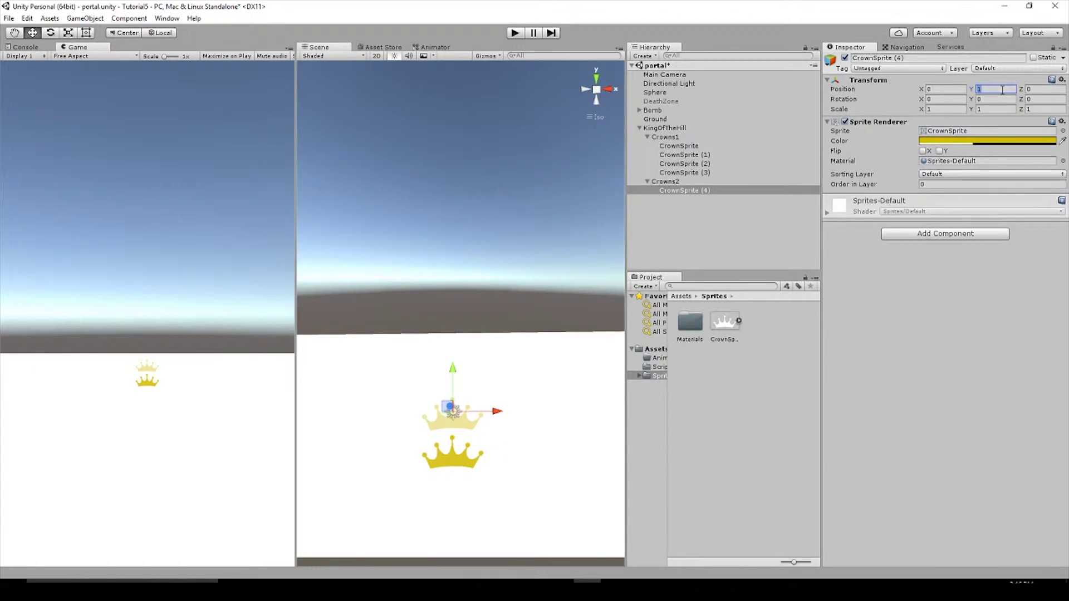
pyautogui.click(999, 89)
pyautogui.write('0')
pyautogui.click(671, 181)
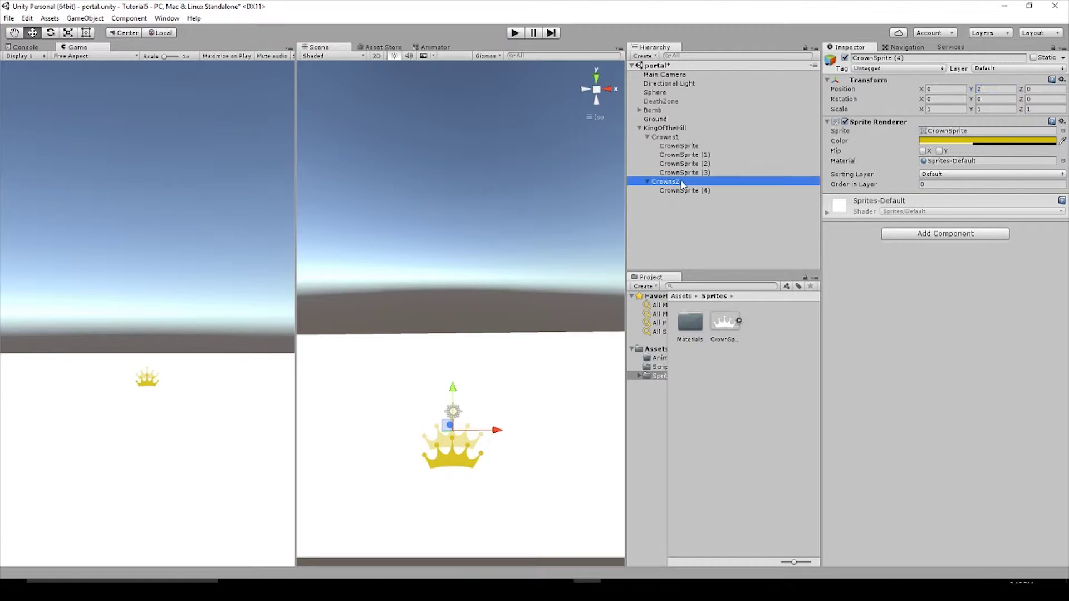
# Duplicate CrownSprite (4) three times within Crowns2.
pyautogui.click(663, 192)
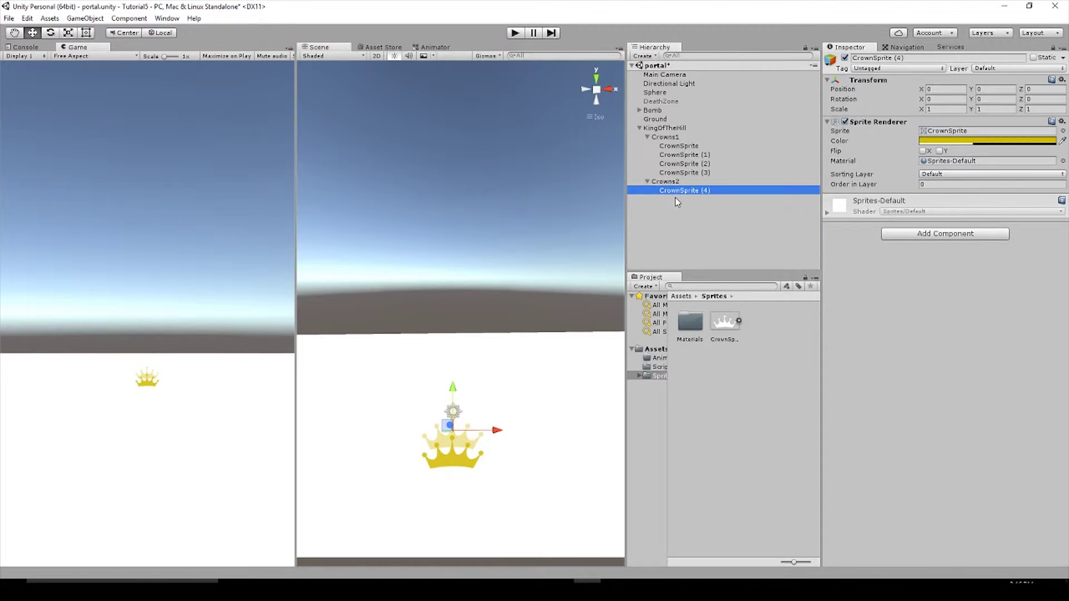
pyautogui.hotkey('ctrl', 'd')
pyautogui.hotkey('ctrl', 'd')
pyautogui.hotkey('ctrl', 'd')
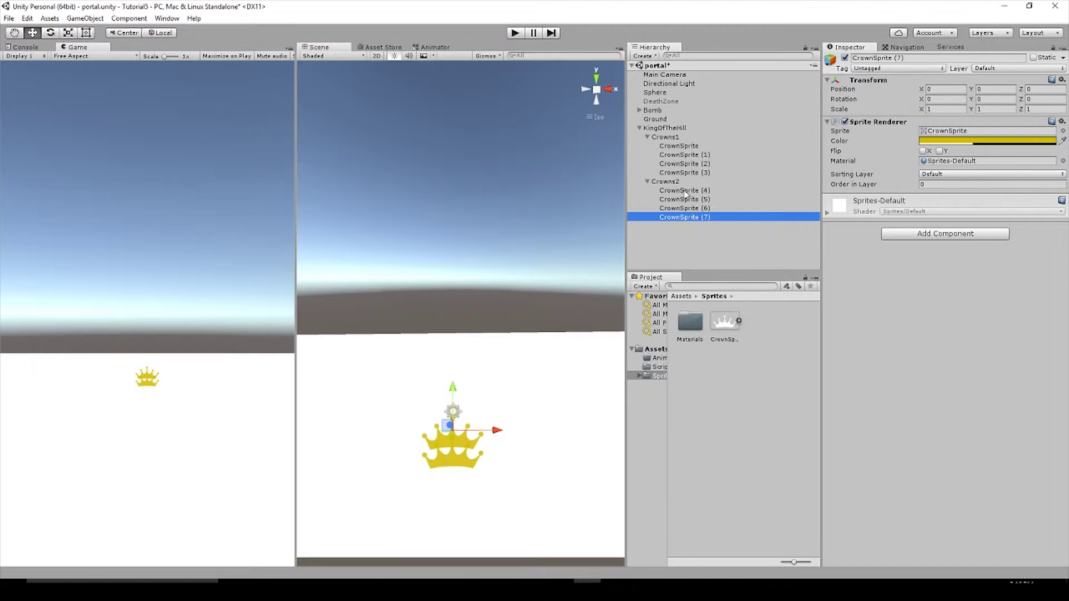
# Set the Y rotation of CrownSprite and CrownSprite (1) in Crowns1 to 90.
pyautogui.click(679, 146)
pyautogui.keyDown('shift'); pyautogui.click(681, 155); pyautogui.keyUp('shift')
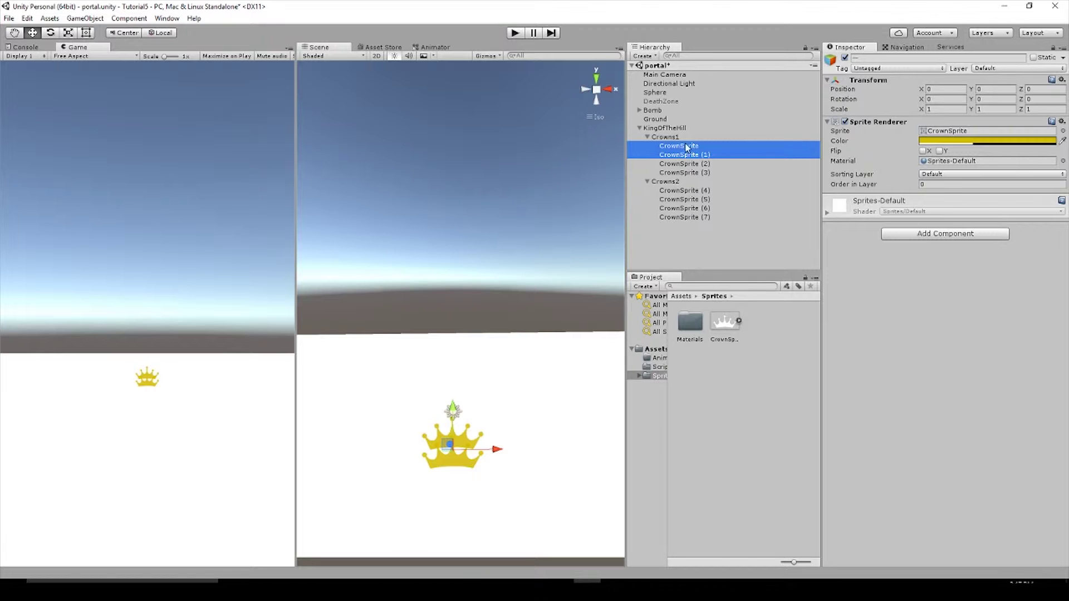
pyautogui.click(991, 98)
pyautogui.write('90')
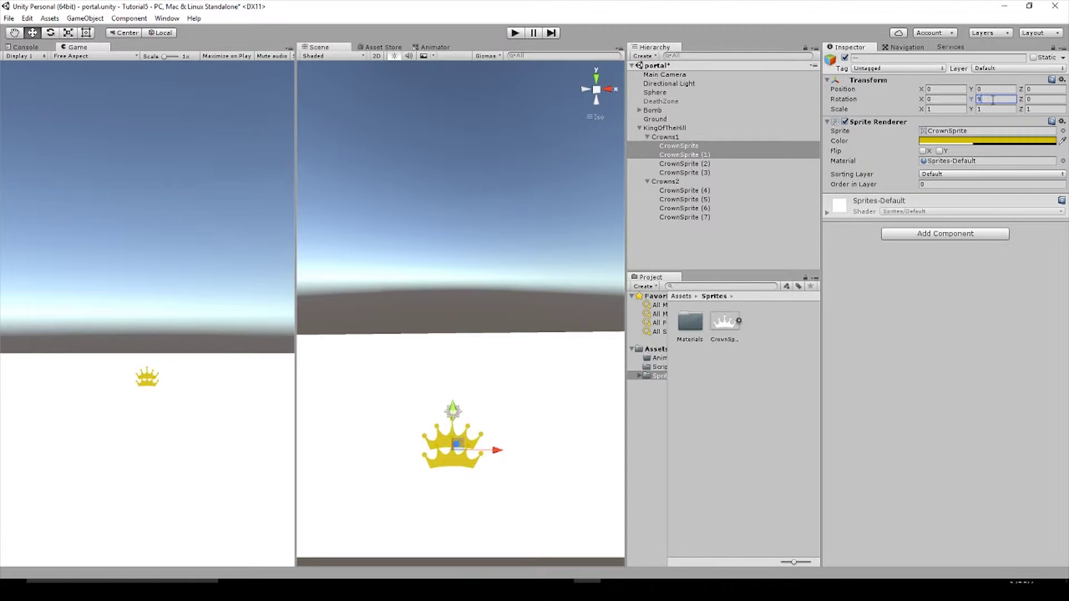
# Set the Y rotation of CrownSprite (4) and CrownSprite (5) in Crowns2 to 45.
pyautogui.keyDown('alt'); pyautogui.moveTo(522, 412); pyautogui.dragTo(435, 499); pyautogui.keyUp('alt')
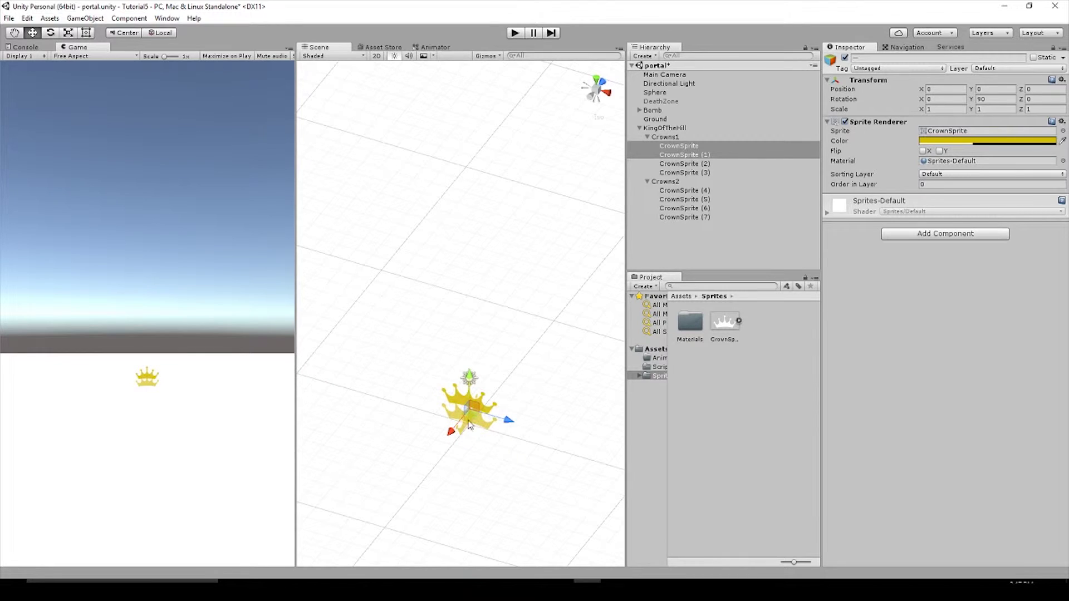
pyautogui.click(681, 192)
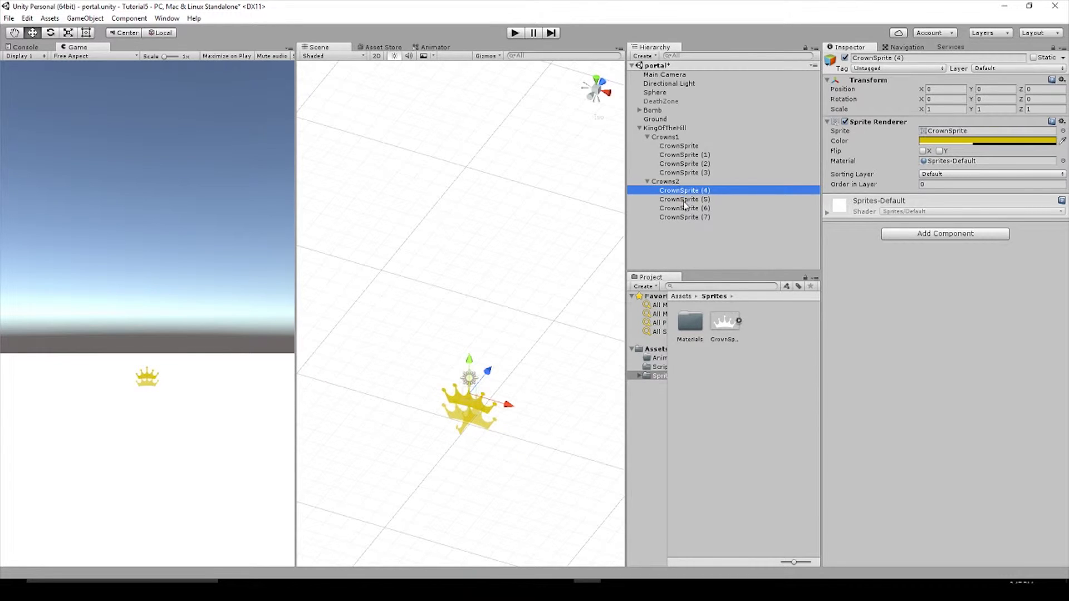
pyautogui.keyDown('shift'); pyautogui.click(683, 199); pyautogui.keyUp('shift')
pyautogui.click(990, 98)
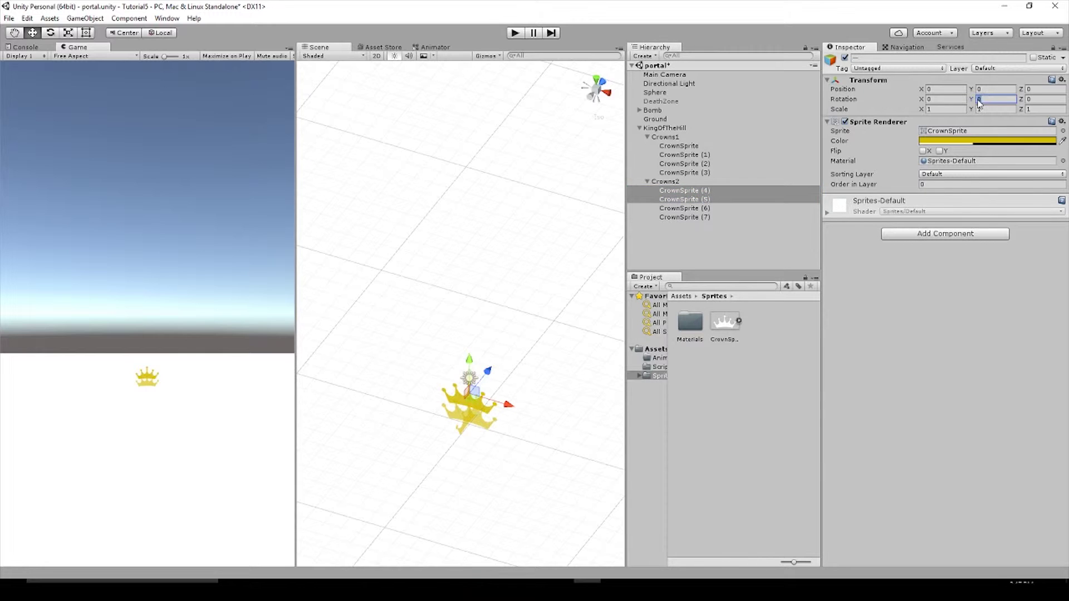
pyautogui.write('45')
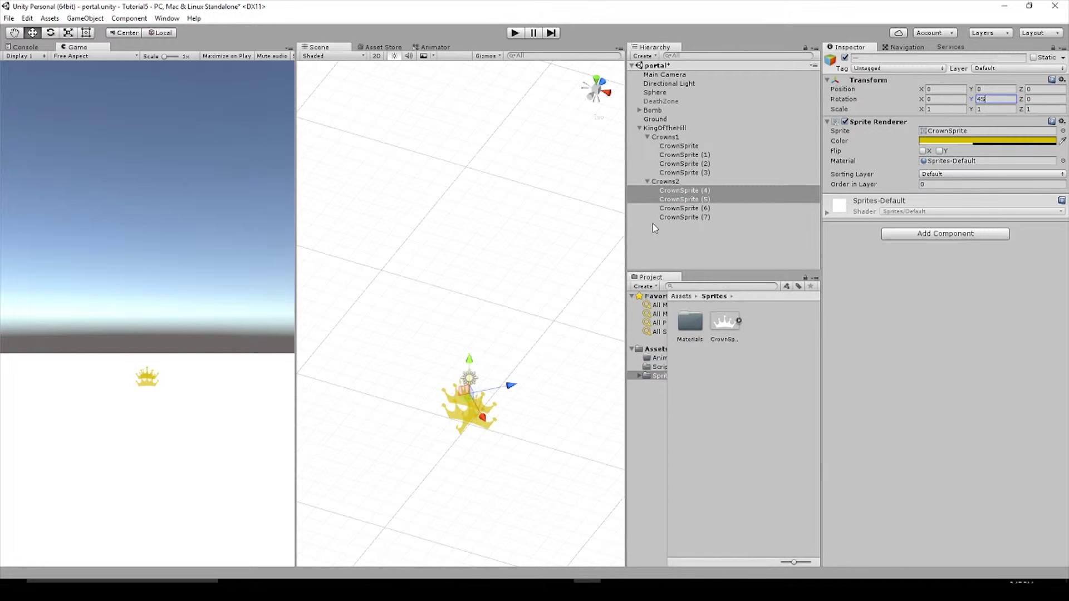
# Set the Y rotation of CrownSprite (6) and CrownSprite (7) in Crowns2 to -45.
pyautogui.click(687, 208)
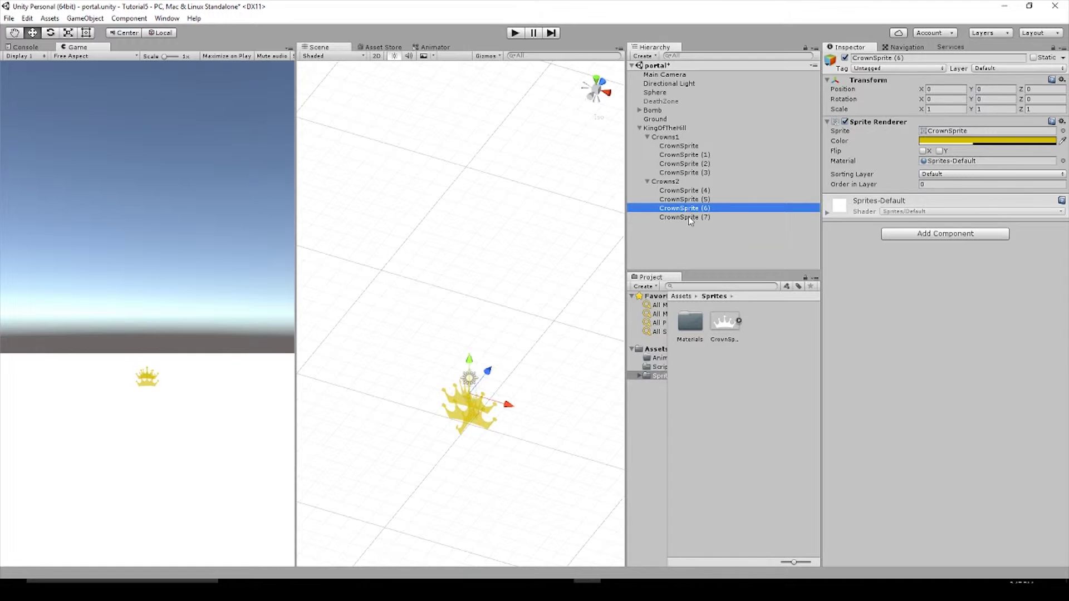
pyautogui.keyDown('shift'); pyautogui.click(690, 218); pyautogui.keyUp('shift')
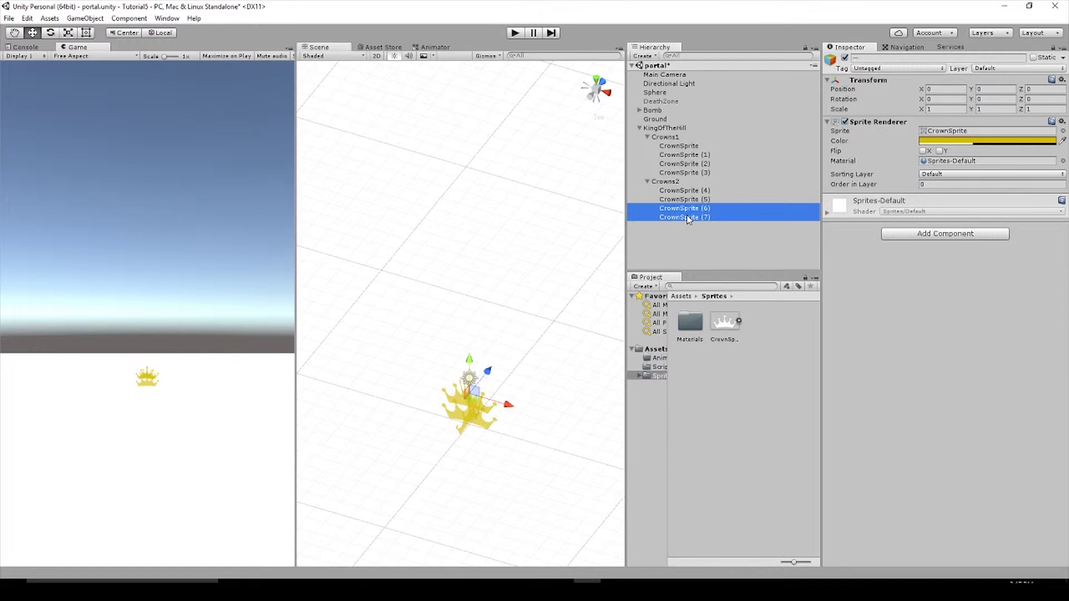
pyautogui.click(993, 99)
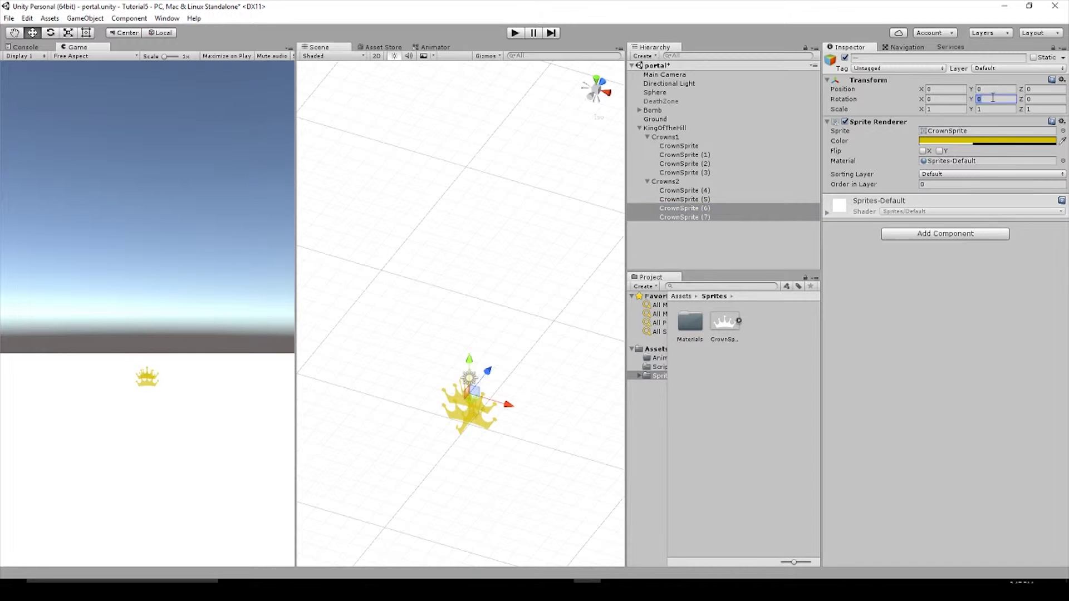
pyautogui.write('-45')
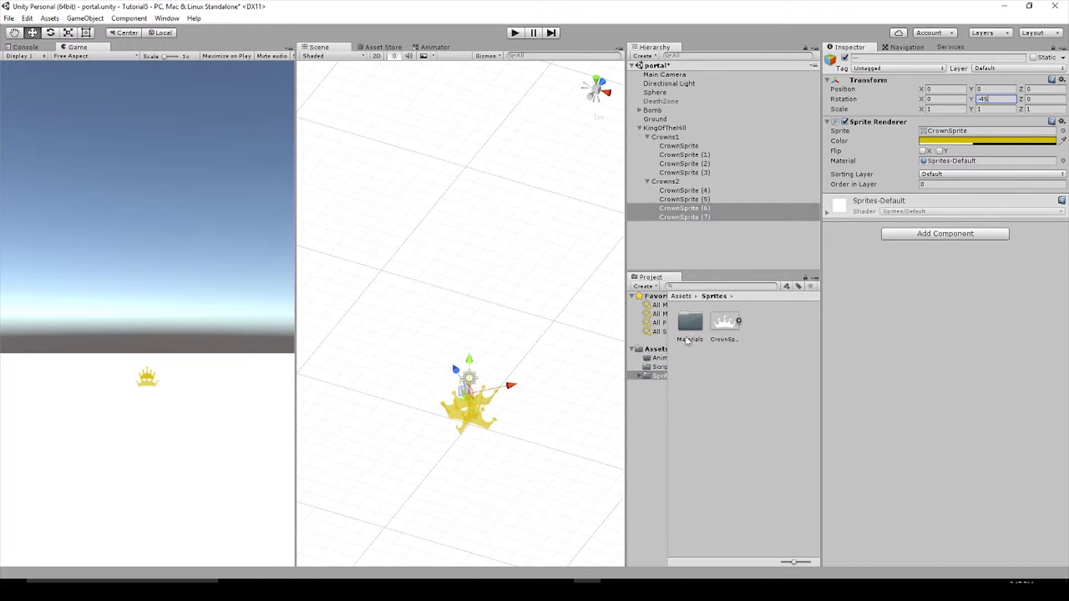
# Add a 3D cylinder to the scene and set its position to 0, 0, 0.
pyautogui.rightClick(687, 233)
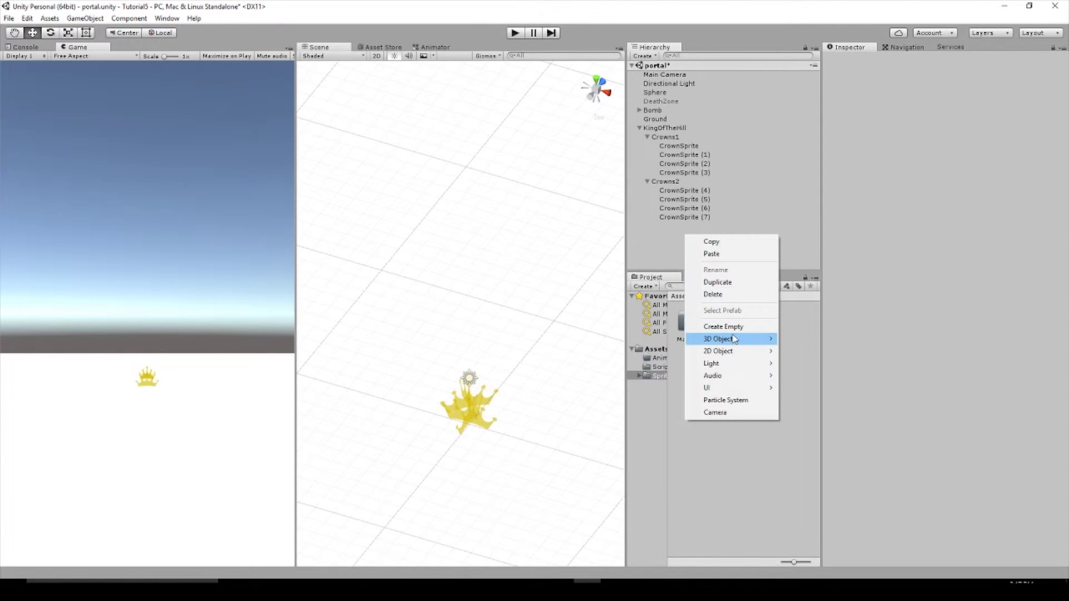
pyautogui.moveTo(734, 338)
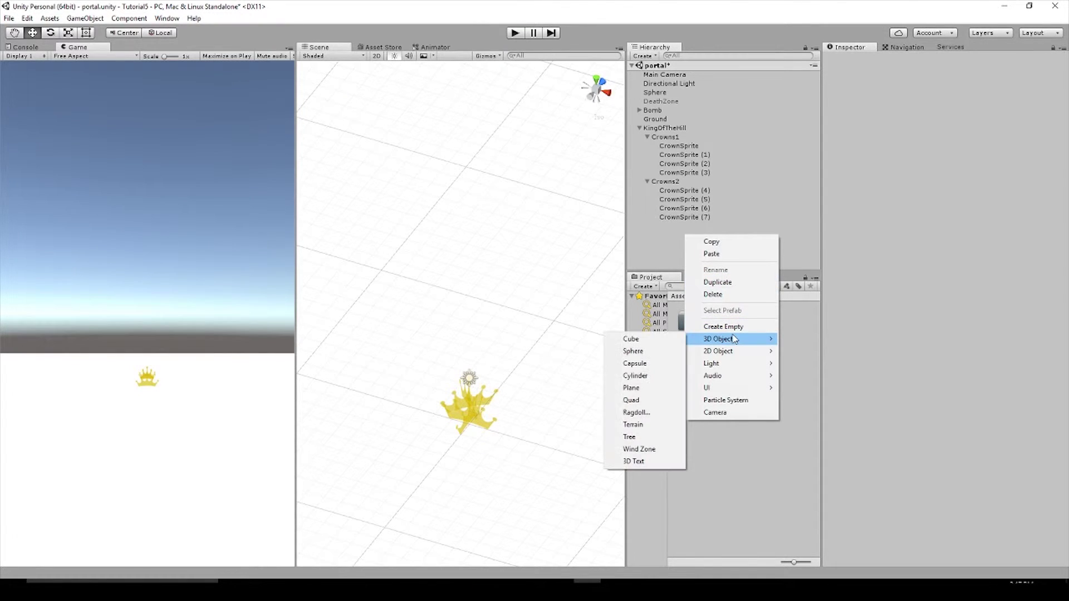
pyautogui.click(646, 375)
pyautogui.click(958, 89)
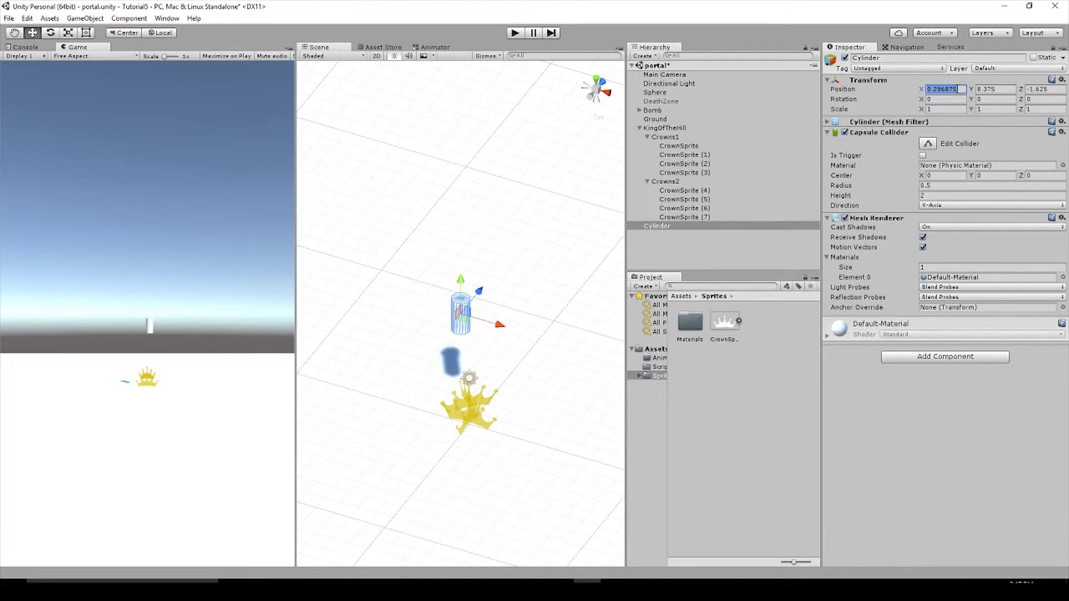
pyautogui.write('0')
pyautogui.click(996, 89)
pyautogui.write('0')
pyautogui.click(1038, 89)
pyautogui.write('0')
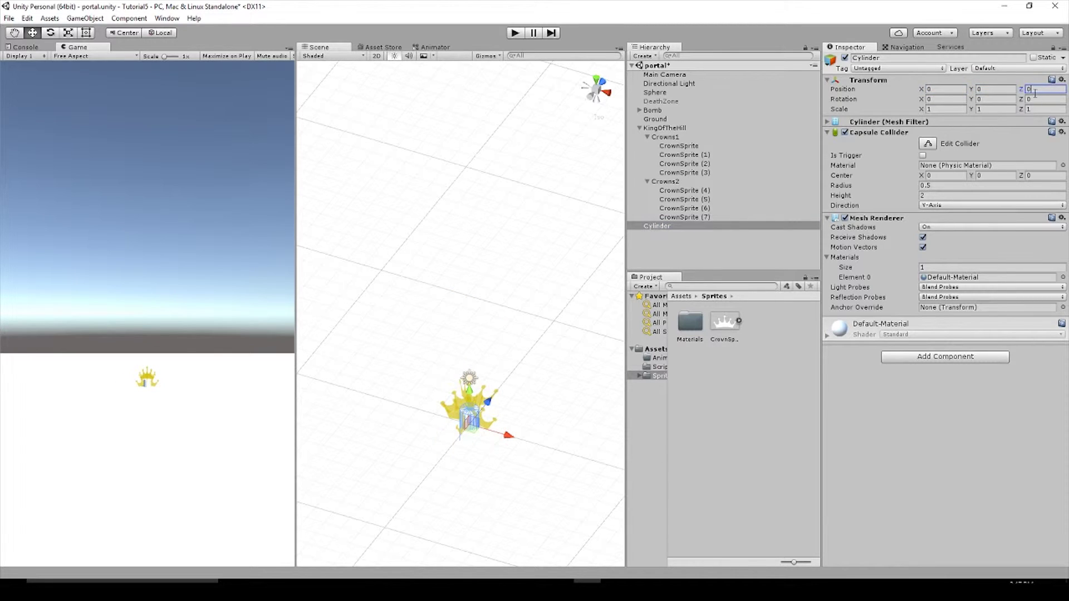
# Scale the cylinder to 10 on both X and Z.
pyautogui.click(931, 109)
pyautogui.write('10')
pyautogui.click(1038, 108)
pyautogui.write('10')
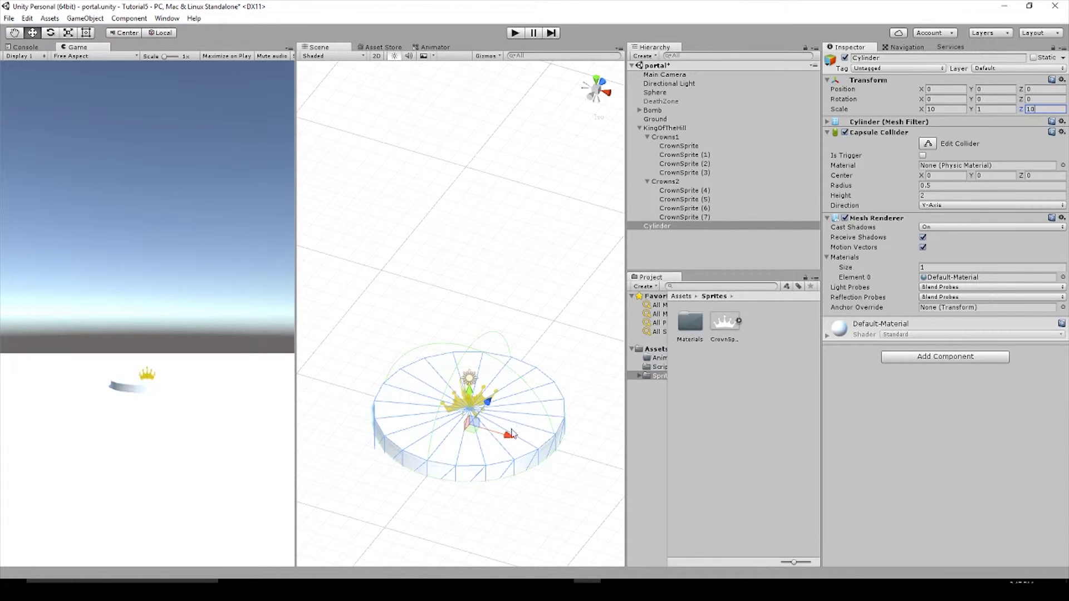
# Move CrownSprite in Crowns1 out to the cylinder's edge and set its X position to 5.
pyautogui.click(688, 155)
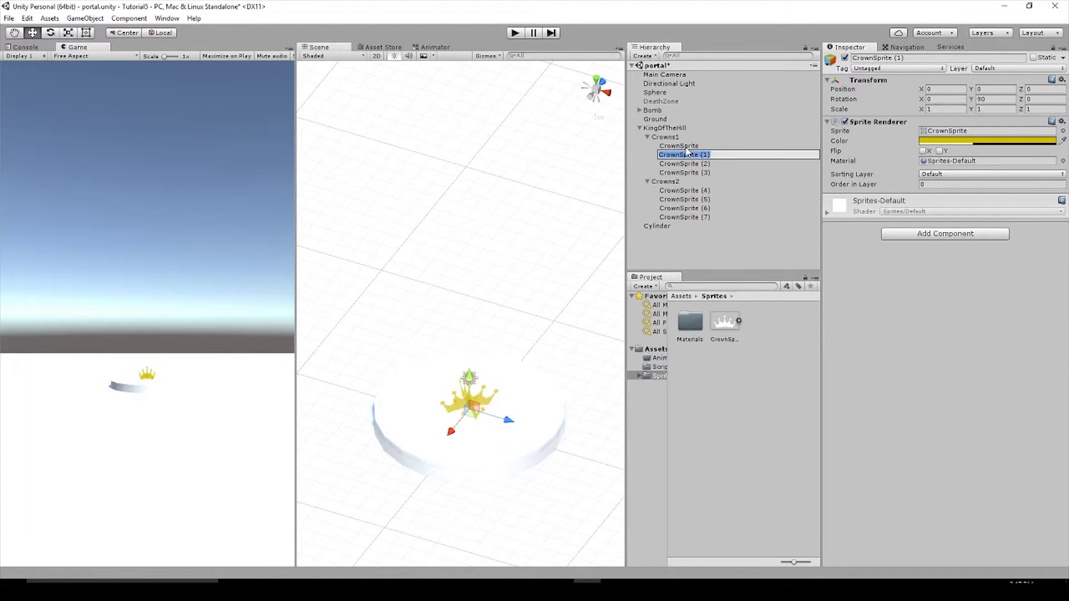
pyautogui.click(688, 147)
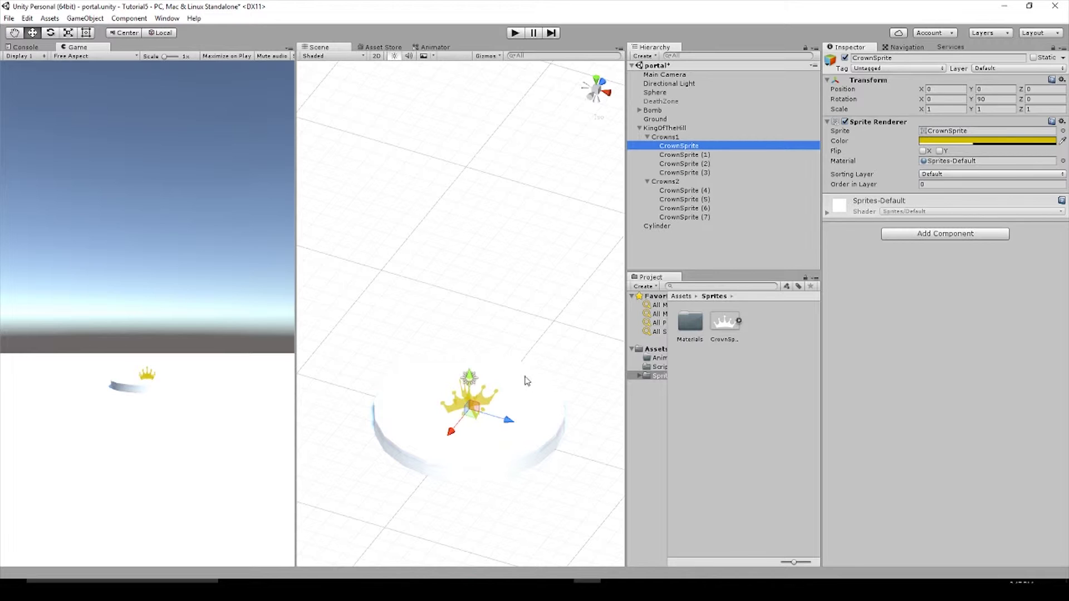
pyautogui.moveTo(509, 421); pyautogui.dragTo(597, 457)
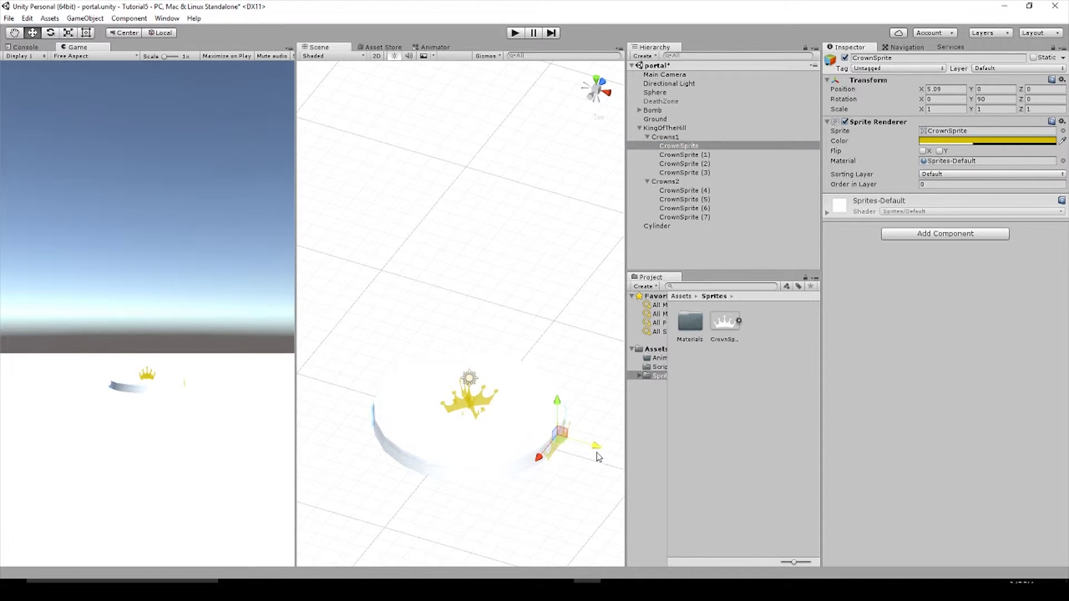
pyautogui.moveTo(545, 460); pyautogui.dragTo(520, 507)
pyautogui.hotkey('ctrl', 'z')
pyautogui.click(929, 90)
pyautogui.write('5')
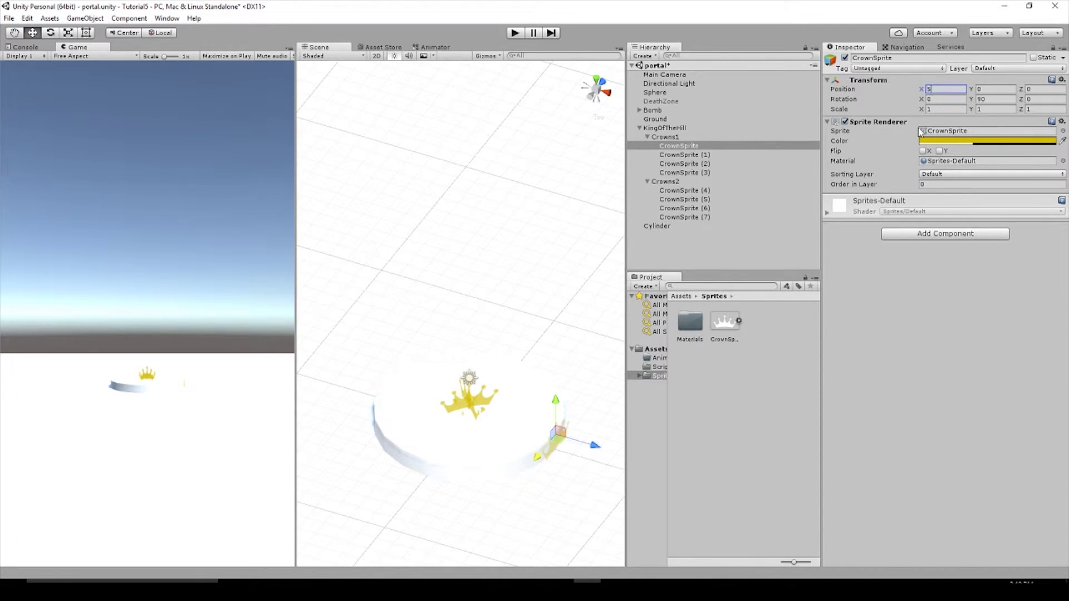
# Move CrownSprite (1) to the opposite edge of the cylinder and set its X position to -5.
pyautogui.click(680, 155)
pyautogui.moveTo(472, 415); pyautogui.dragTo(423, 402)
pyautogui.doubleClick(939, 90)
pyautogui.write('-5')
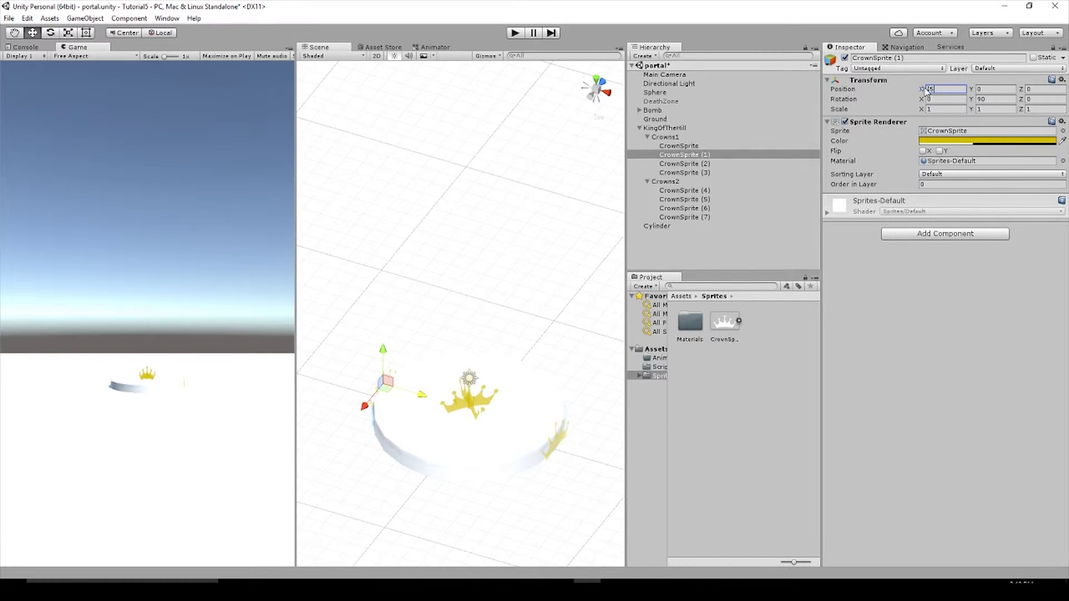
# Move CrownSprite (2) out to the cylinder's edge and set its Z position to -5.
pyautogui.click(697, 164)
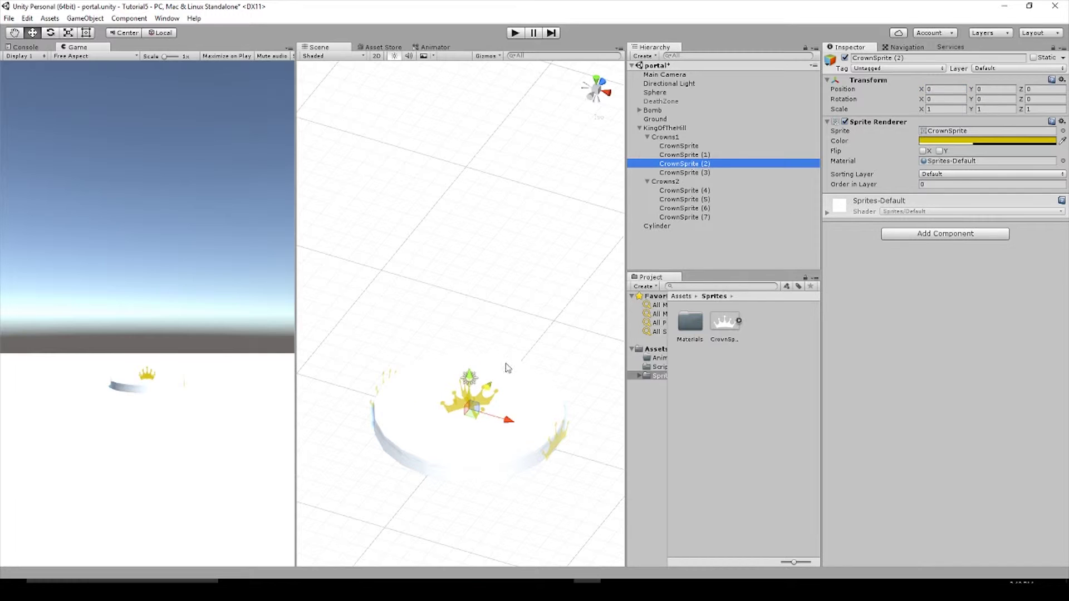
pyautogui.moveTo(489, 385); pyautogui.dragTo(444, 436)
pyautogui.moveTo(1060, 93); pyautogui.dragTo(1024, 92)
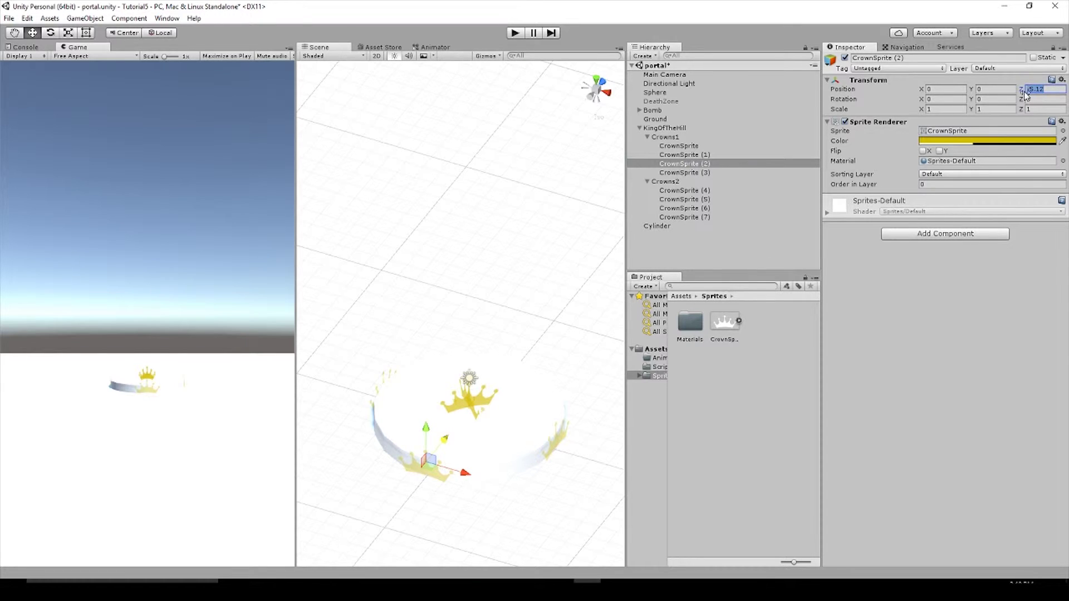
pyautogui.write('-5')
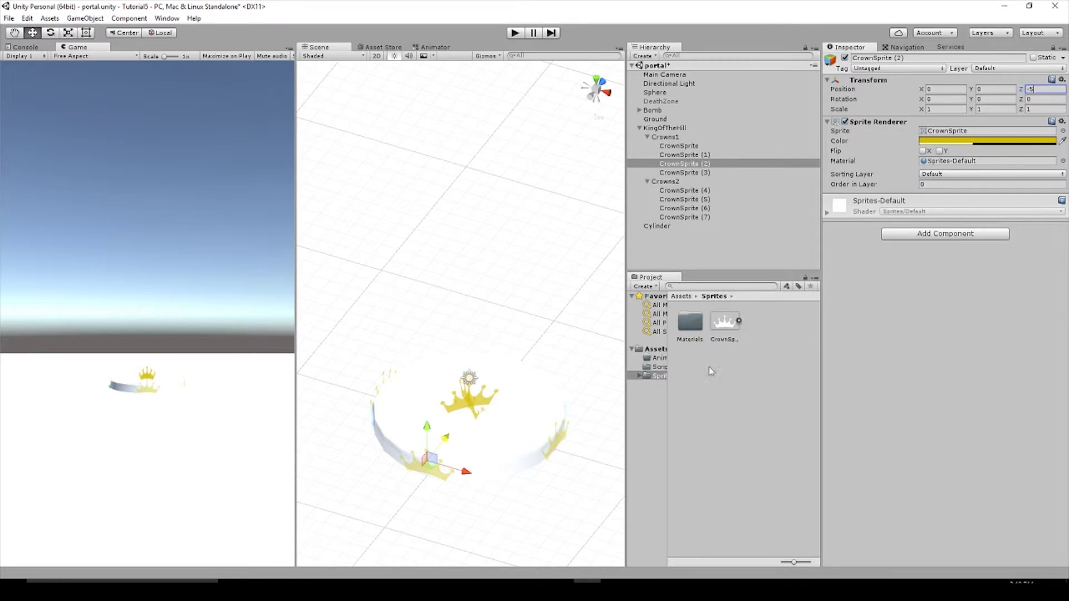
# Move CrownSprite (3) to the opposite edge of the cylinder and set its Z position to 5.
pyautogui.click(684, 173)
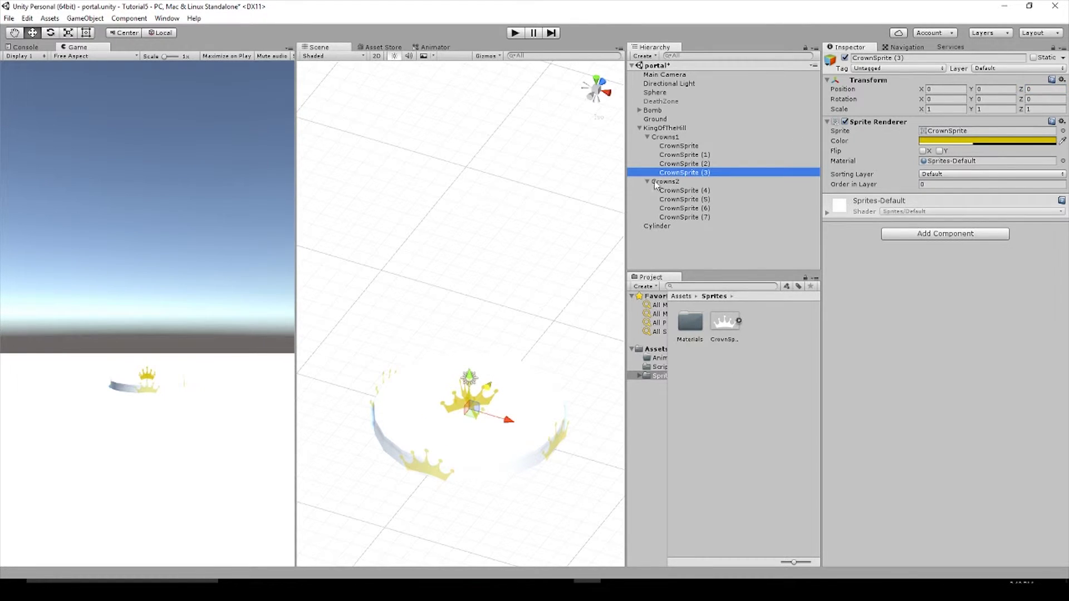
pyautogui.moveTo(490, 388); pyautogui.dragTo(537, 334)
pyautogui.click(1030, 89)
pyautogui.write('5')
# Move CrownSprite (4) in Crowns2 diagonally out to the cylinder's edge and set its X and Z positions to 3.5.
pyautogui.click(677, 190)
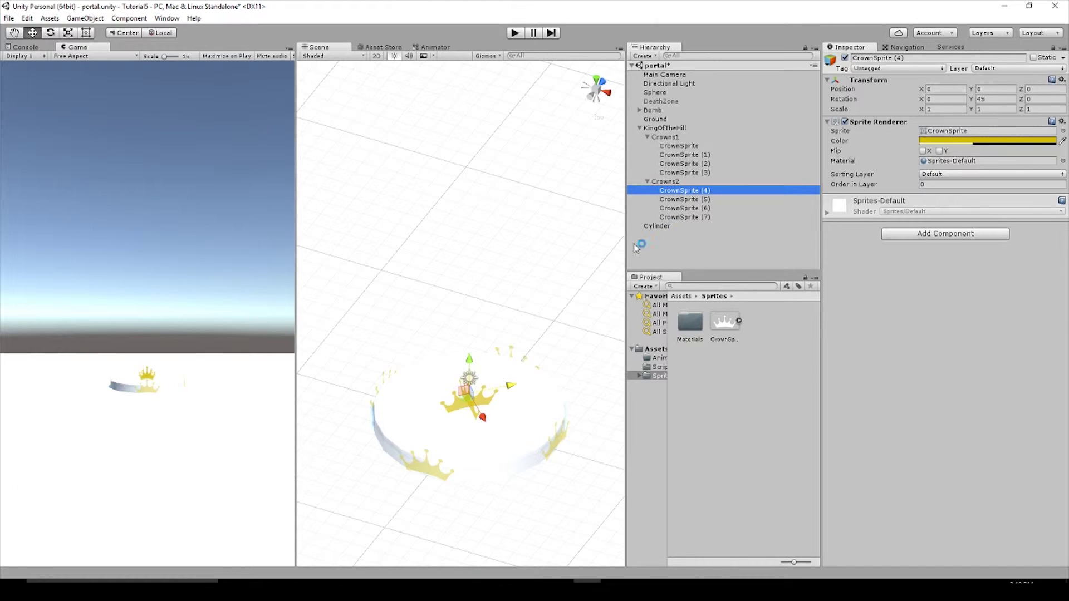
pyautogui.moveTo(510, 388); pyautogui.dragTo(597, 367)
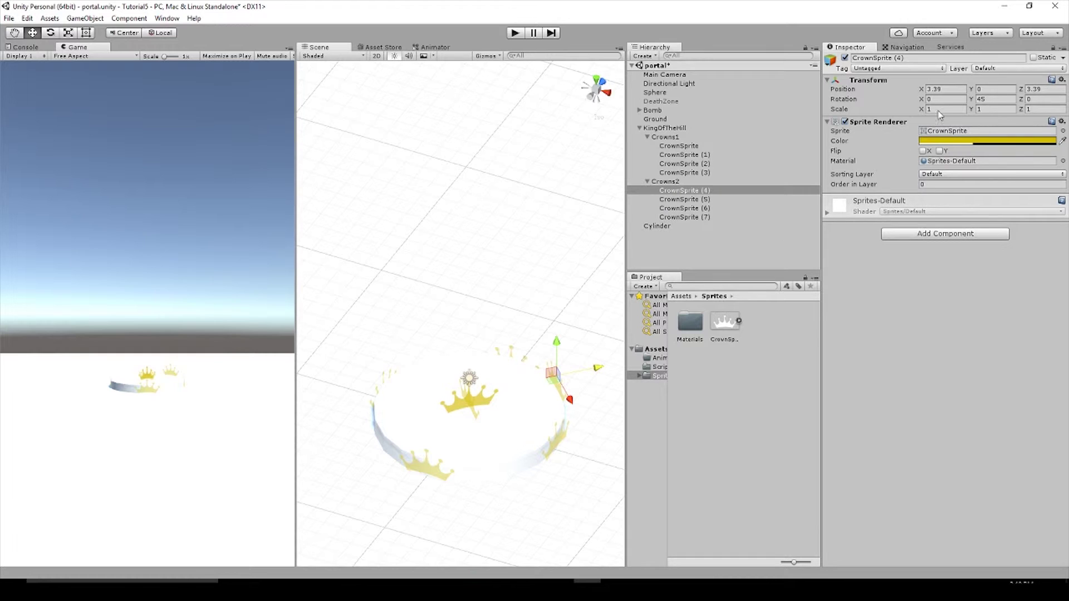
pyautogui.click(947, 87)
pyautogui.keyDown('alt'); pyautogui.moveTo(611, 426); pyautogui.dragTo(421, 349); pyautogui.keyUp('alt')
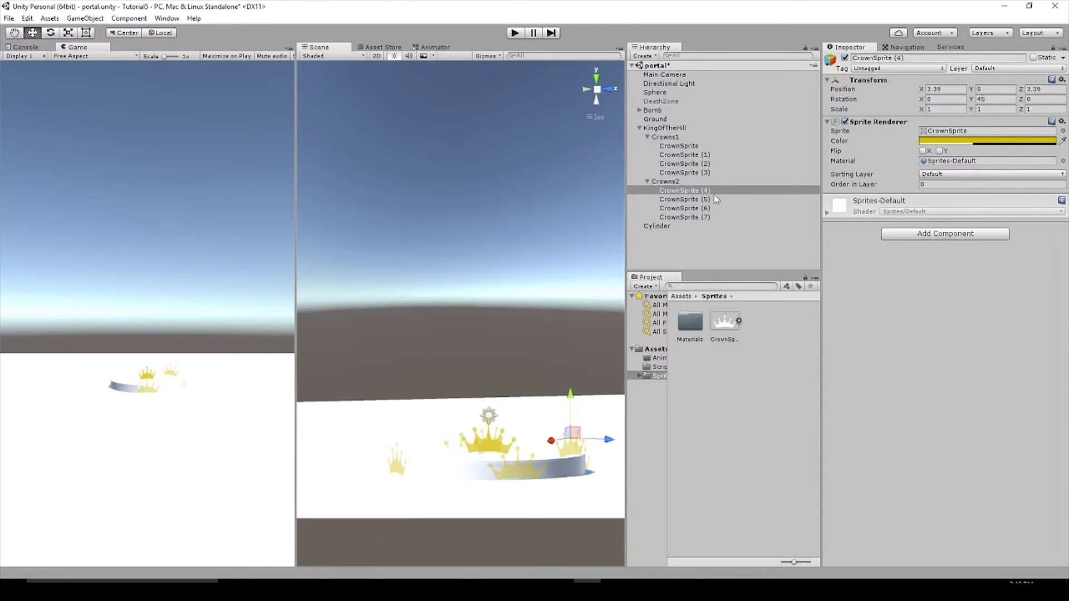
pyautogui.click(956, 89)
pyautogui.write('3.5')
pyautogui.click(1047, 90)
pyautogui.write('3.5')
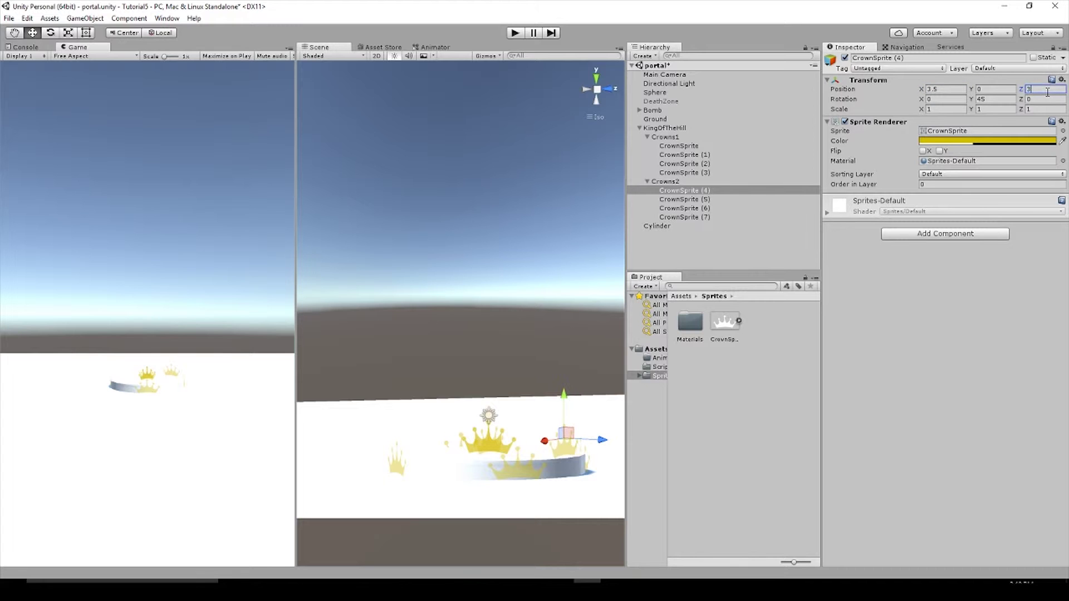
# Move CrownSprite (5) to the edge diagonally opposite CrownSprite (4) and set its X and Z positions to -3.5.
pyautogui.keyDown('alt'); pyautogui.moveTo(498, 421); pyautogui.dragTo(550, 467); pyautogui.keyUp('alt')
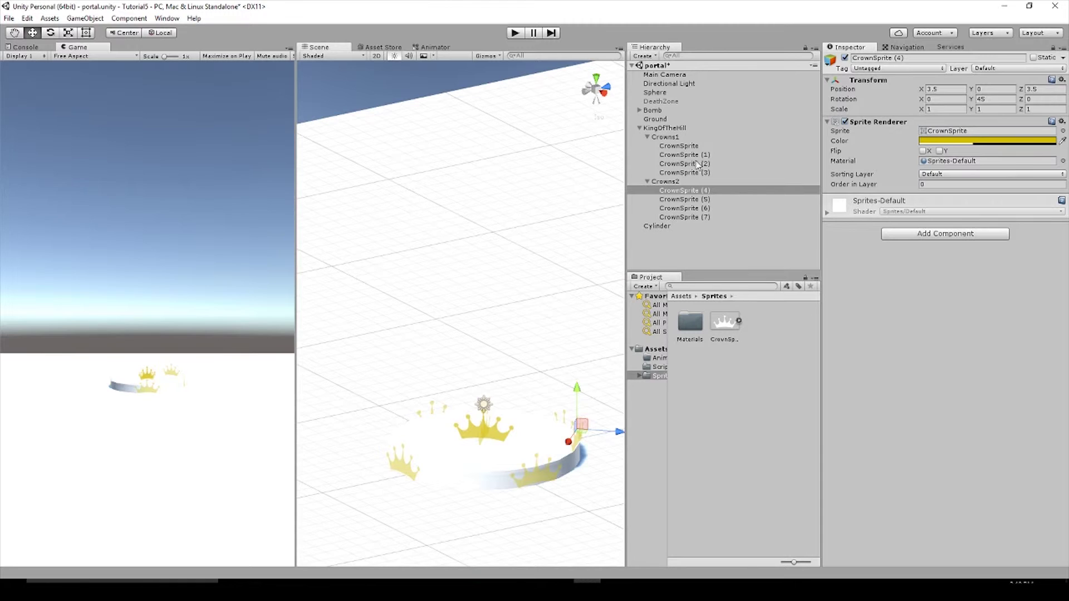
pyautogui.click(684, 198)
pyautogui.moveTo(475, 434); pyautogui.dragTo(467, 462)
pyautogui.hotkey('ctrl', 'z')
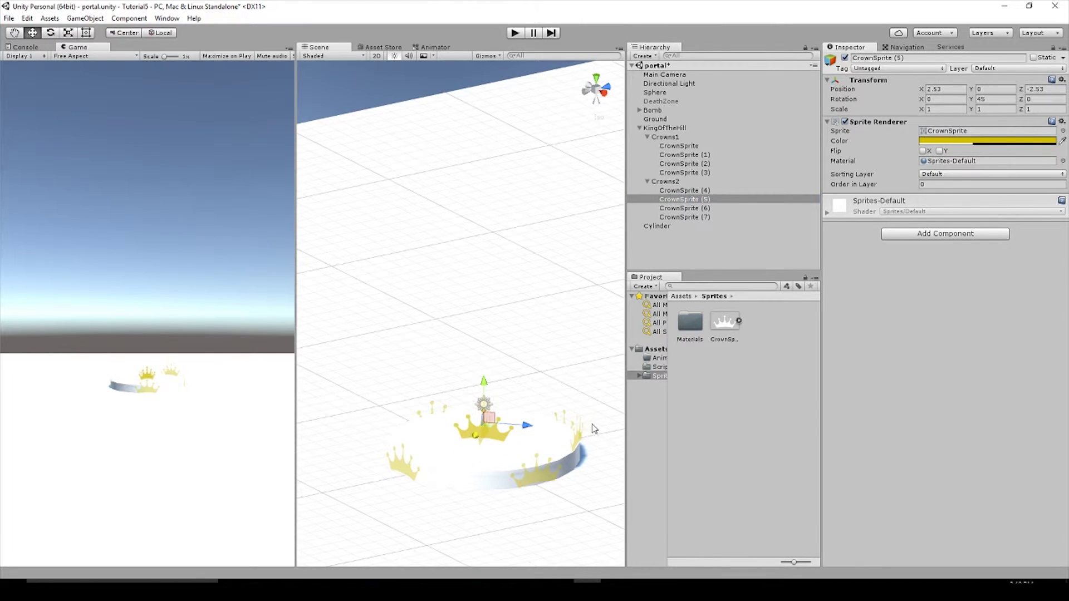
pyautogui.moveTo(528, 426); pyautogui.dragTo(440, 426)
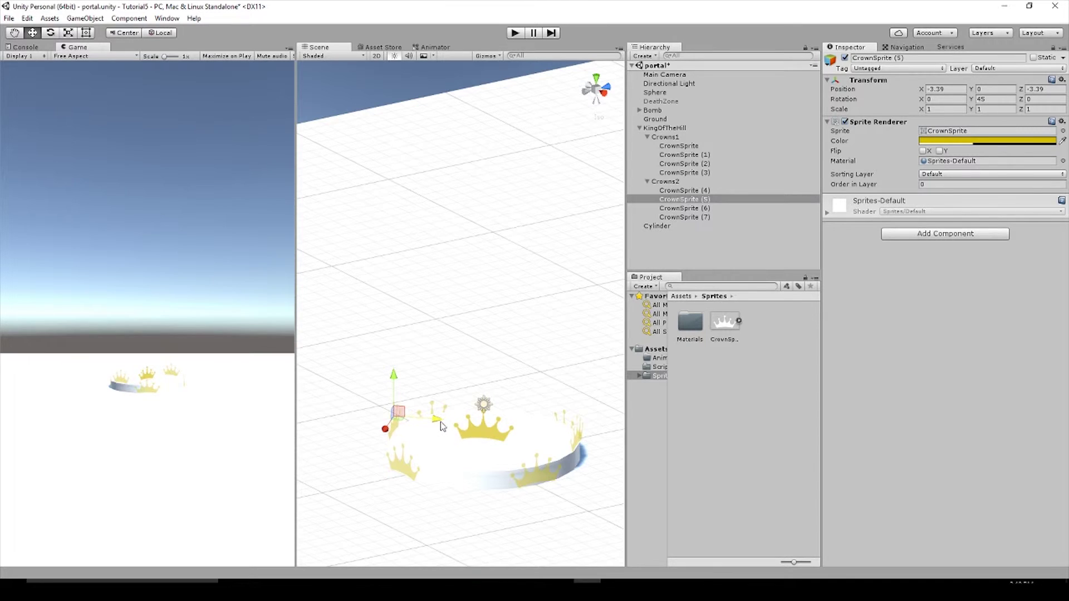
pyautogui.click(957, 91)
pyautogui.write('-5')
pyautogui.press('BackSpace')
pyautogui.write('3.5')
pyautogui.click(1046, 90)
pyautogui.write('-3.5')
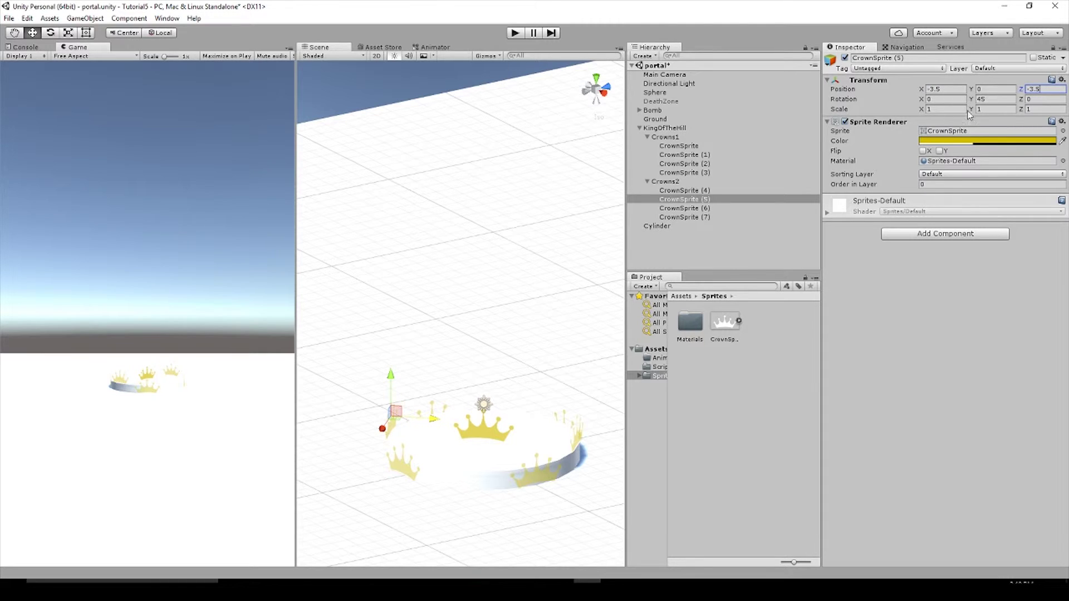
# Move CrownSprite (6) diagonally out to the cylinder's edge and set its position to X -3.5 and Z 3.5.
pyautogui.click(684, 207)
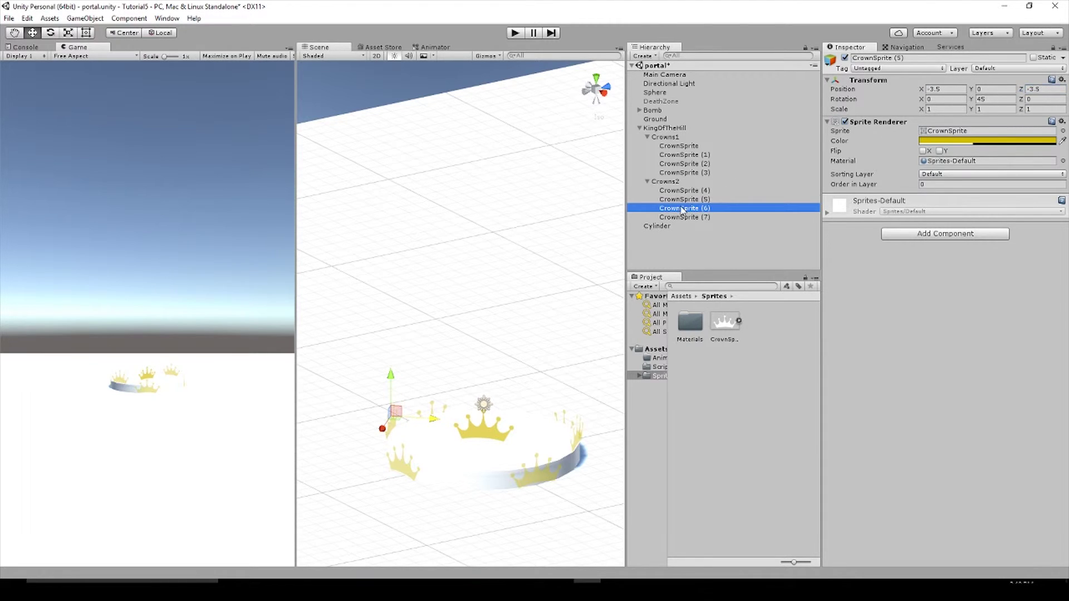
pyautogui.moveTo(497, 411); pyautogui.dragTo(517, 377)
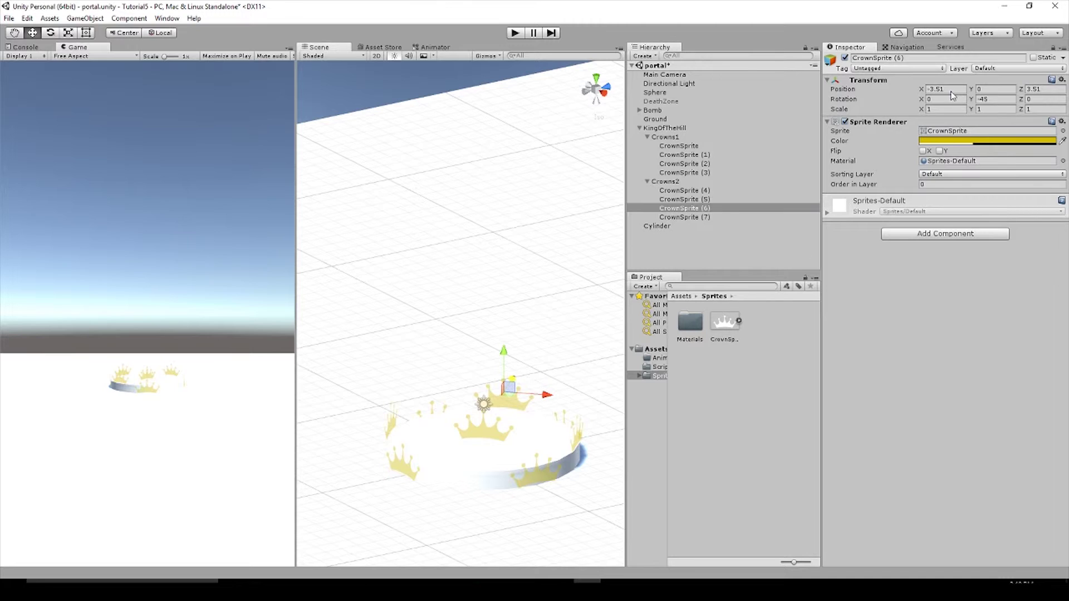
pyautogui.moveTo(949, 92); pyautogui.dragTo(932, 94)
pyautogui.write('-3.5')
pyautogui.click(1043, 88)
pyautogui.write('3.5')
# Move CrownSprite (7) to the edge opposite CrownSprite (6) and set its position to X 3.5 and Z -3.5.
pyautogui.click(690, 217)
pyautogui.moveTo(497, 416); pyautogui.dragTo(480, 445)
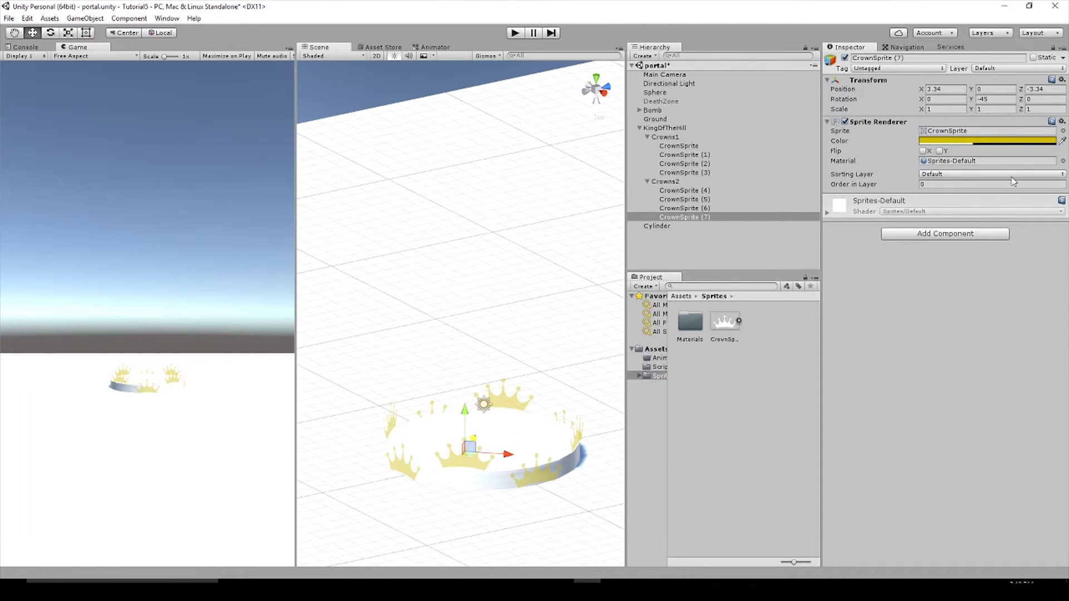
pyautogui.click(946, 89)
pyautogui.write('3.5')
pyautogui.click(1036, 89)
pyautogui.write('-3.5')
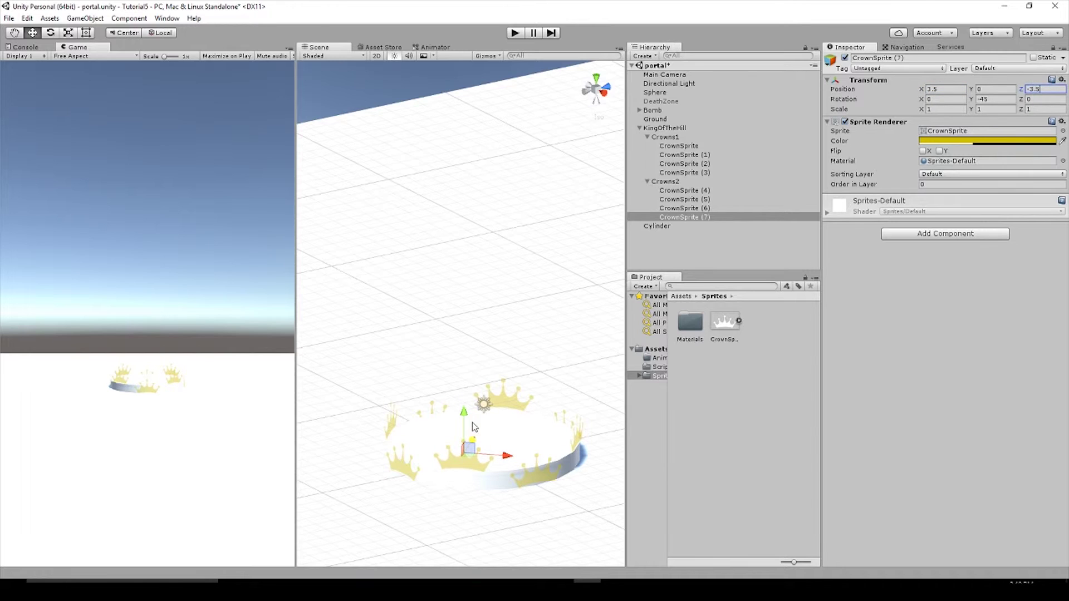
# Check the placement of individual crown sprites in Crowns1 and Crowns2 around the ring.
pyautogui.click(446, 490)
pyautogui.click(444, 467)
pyautogui.click(684, 190)
pyautogui.click(685, 208)
pyautogui.click(690, 155)
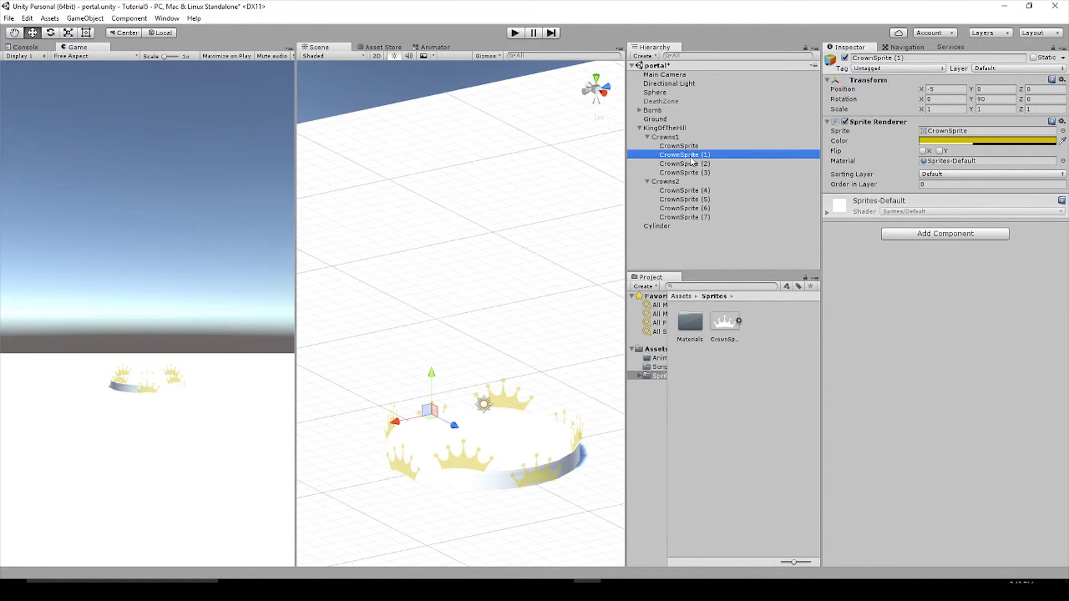
pyautogui.click(690, 147)
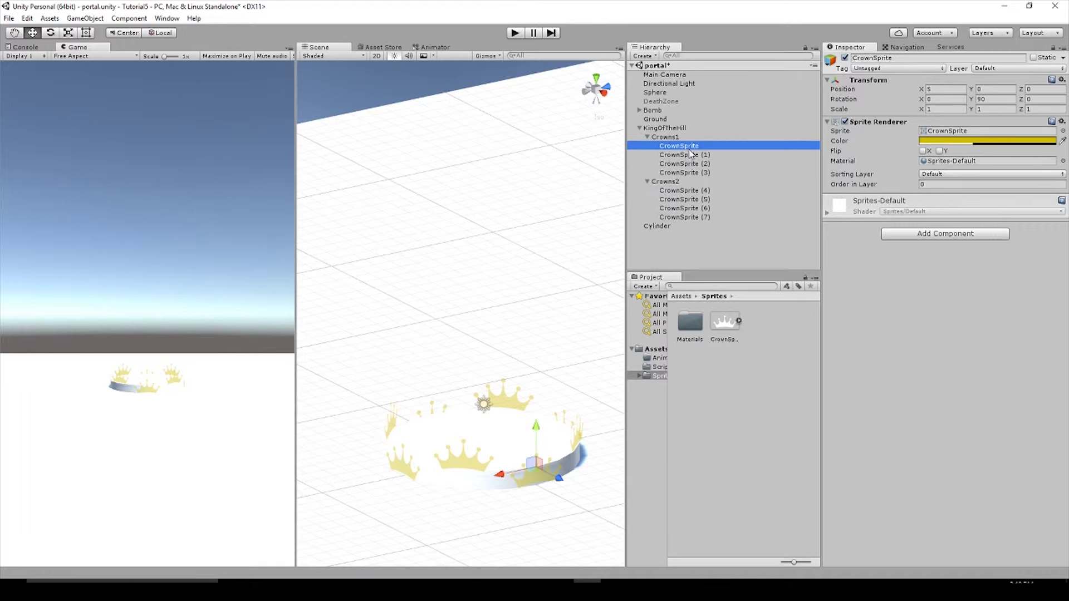
# Select the Crowns1 group and open the Animation window, placing it clear of the scene's crown ring.
pyautogui.click(678, 139)
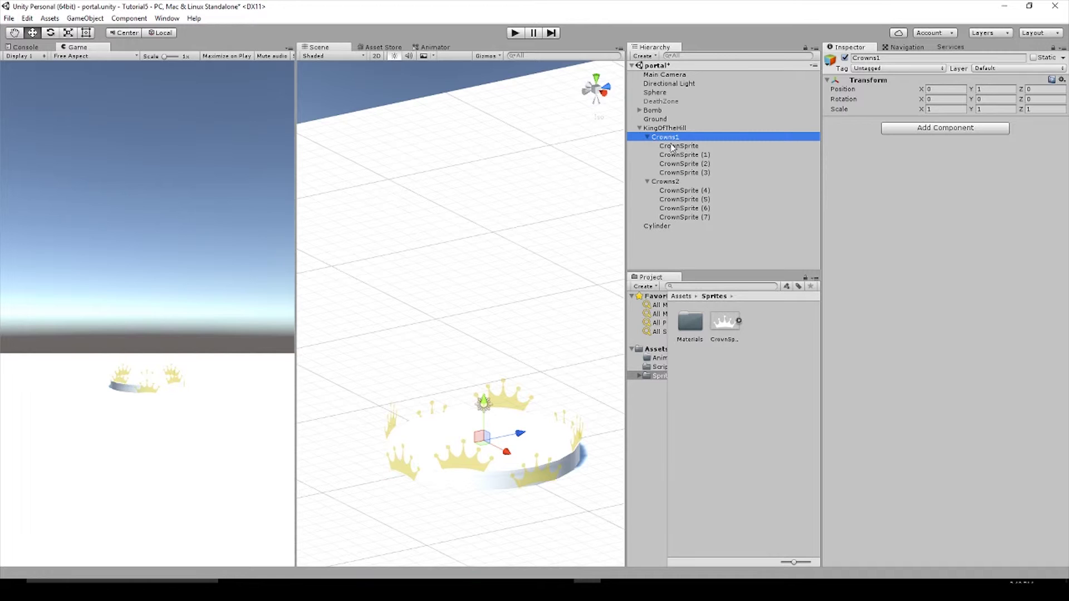
pyautogui.click(166, 18)
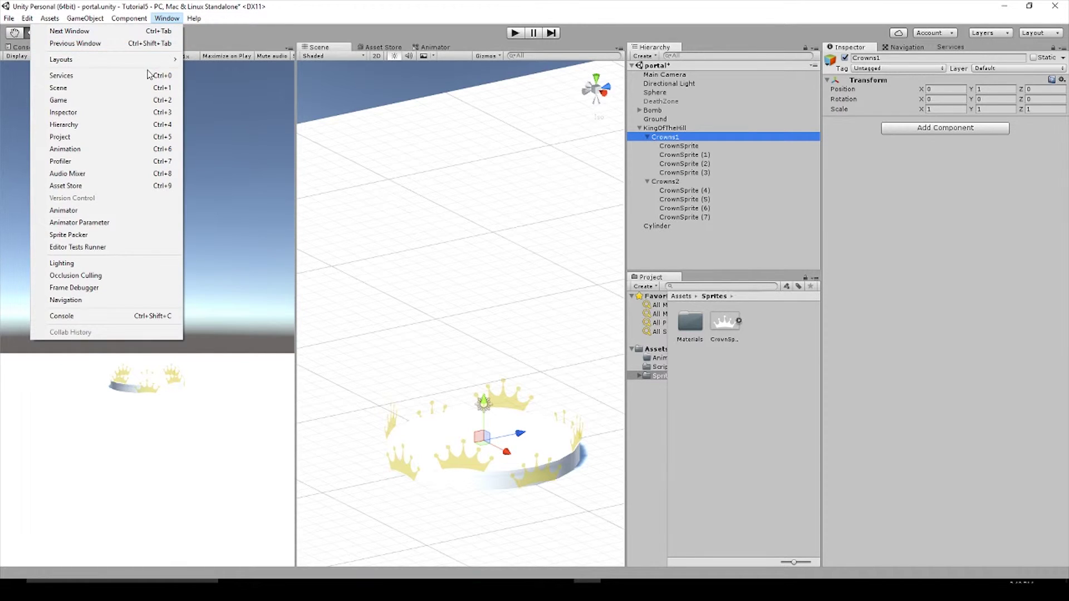
pyautogui.click(166, 18)
pyautogui.click(166, 19)
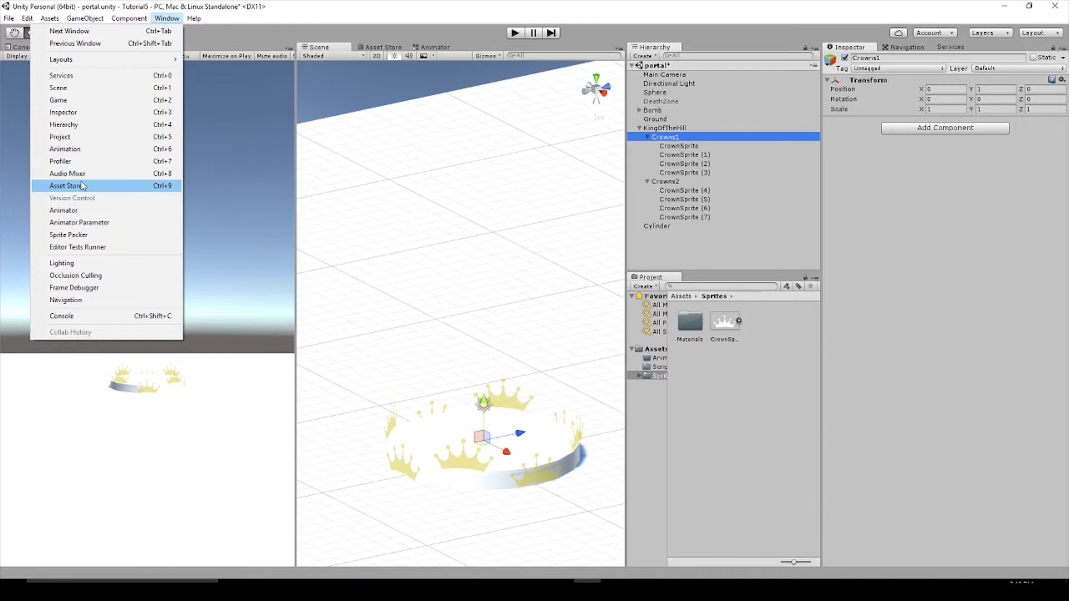
pyautogui.click(93, 149)
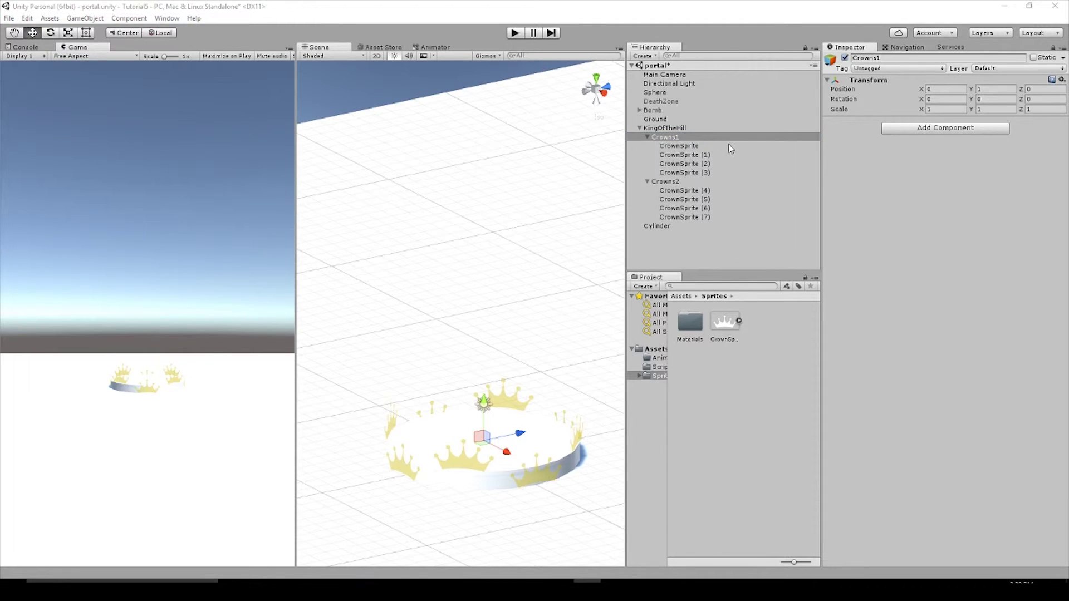
pyautogui.moveTo(282, 148); pyautogui.dragTo(911, 228)
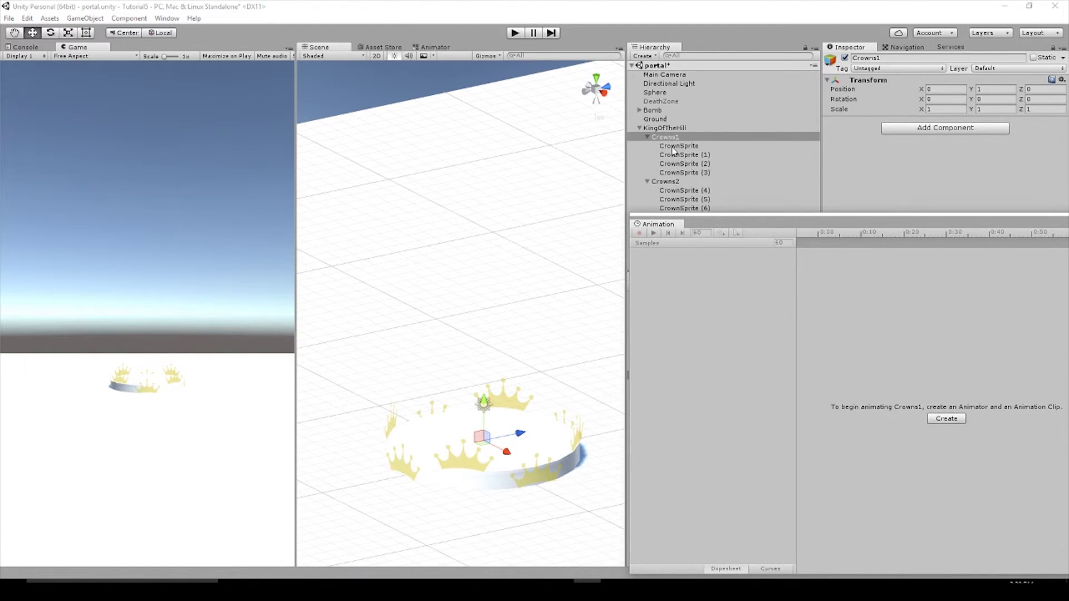
# Create an animation clip for Crowns1 and save it as Cowns1 in the Sprites folder.
pyautogui.click(946, 418)
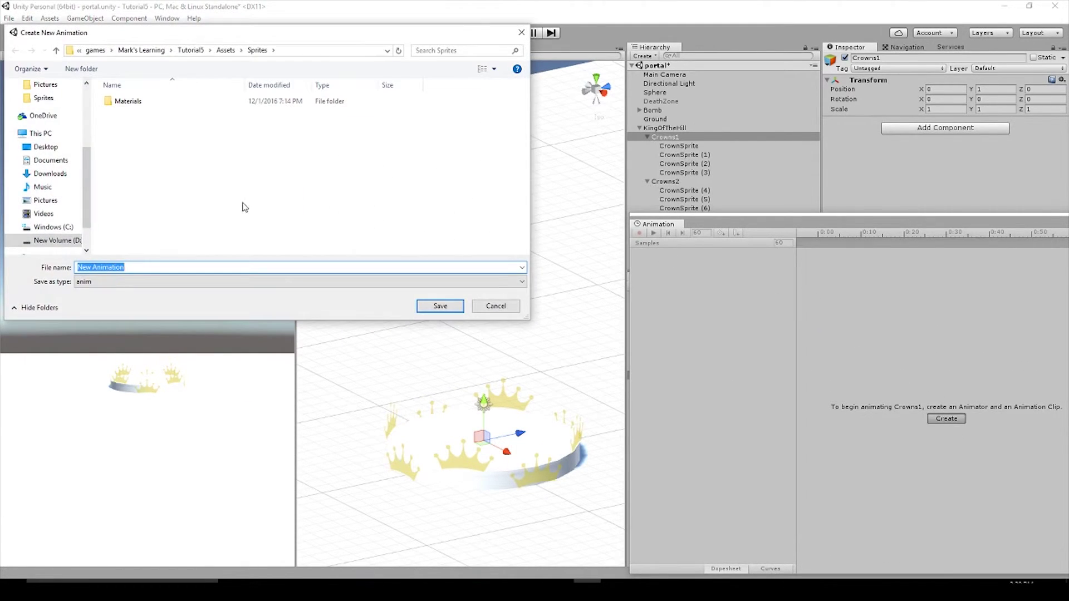
pyautogui.write('Cowsn')
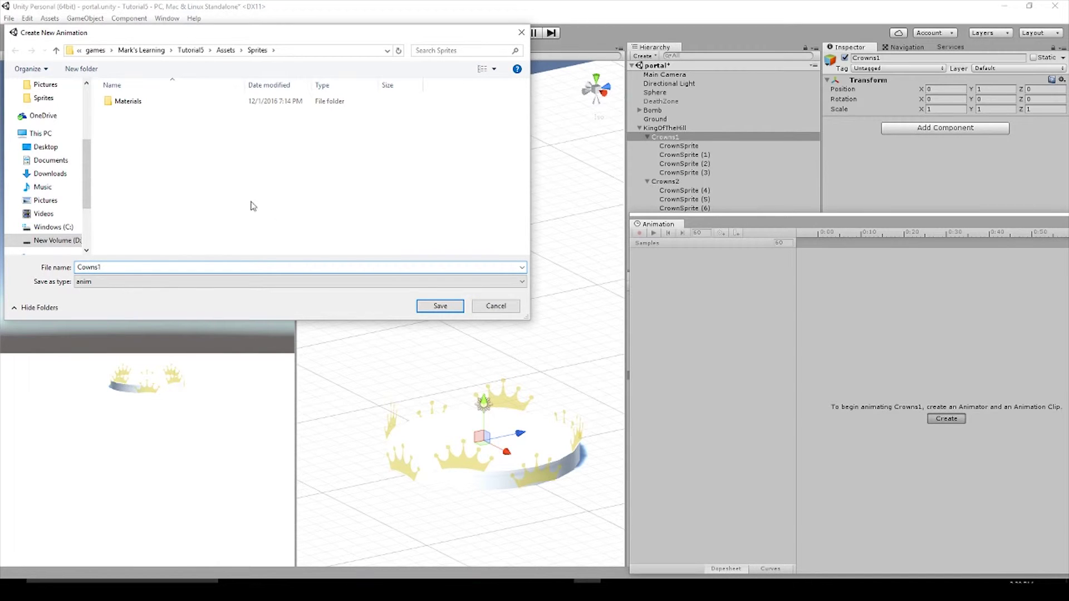
pyautogui.click(437, 305)
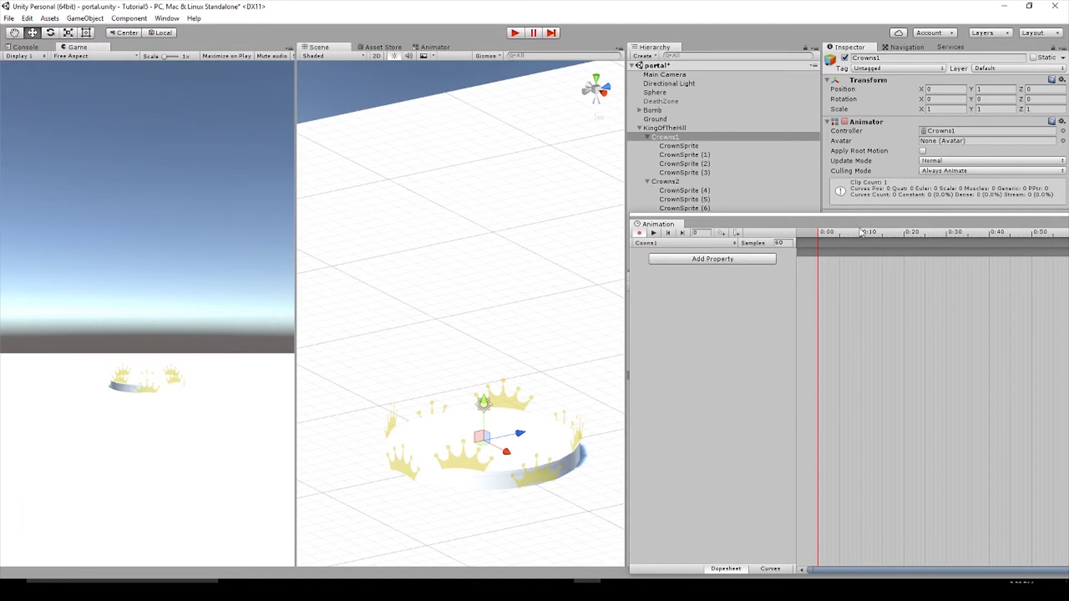
# Add the Transform Position property of Crowns1 to the animation clip.
pyautogui.moveTo(842, 224); pyautogui.dragTo(785, 201)
pyautogui.click(613, 238)
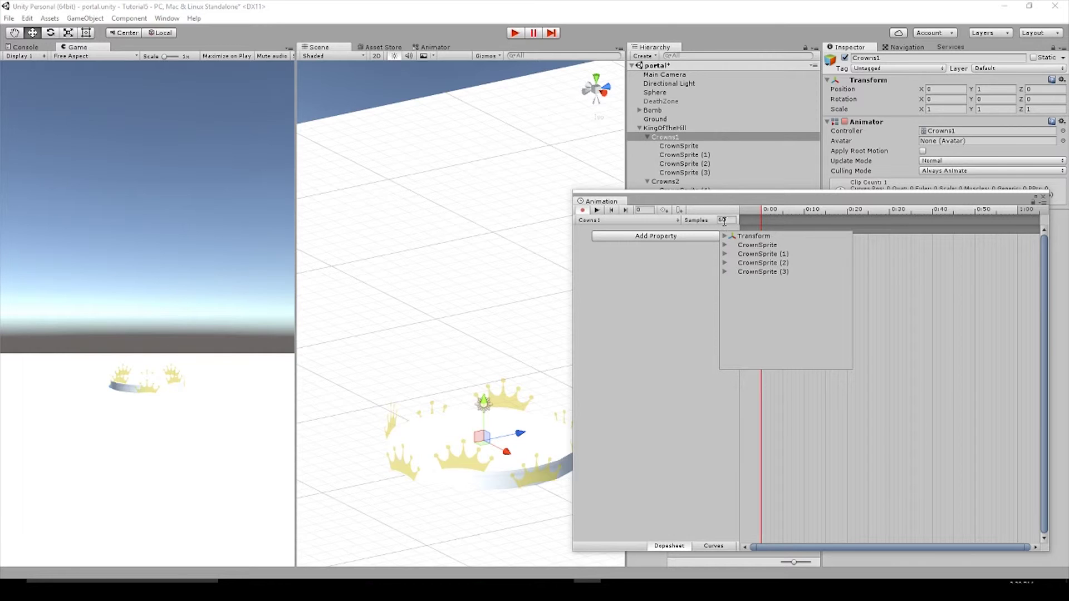
pyautogui.click(724, 236)
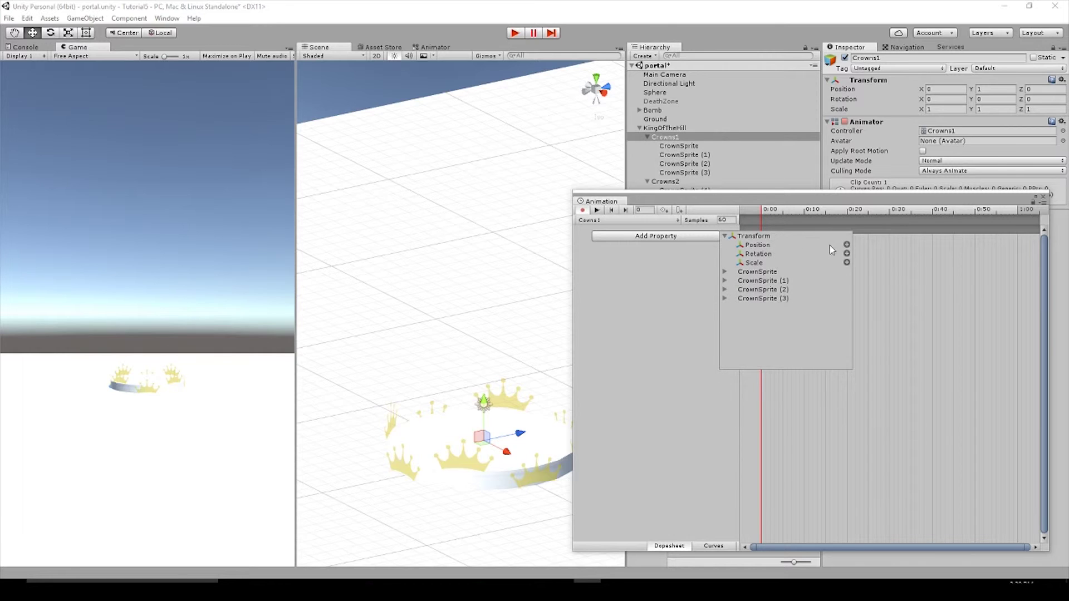
pyautogui.click(846, 244)
# Key the Crowns1 Y position at frame 30 with a value of 2.
pyautogui.click(710, 257)
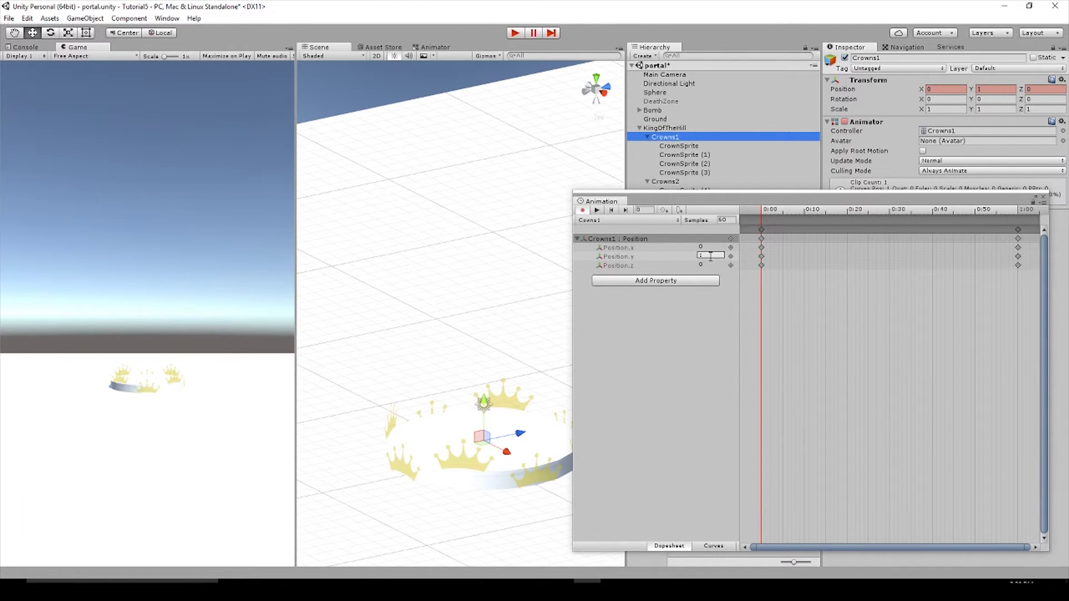
pyautogui.moveTo(762, 212); pyautogui.dragTo(890, 209)
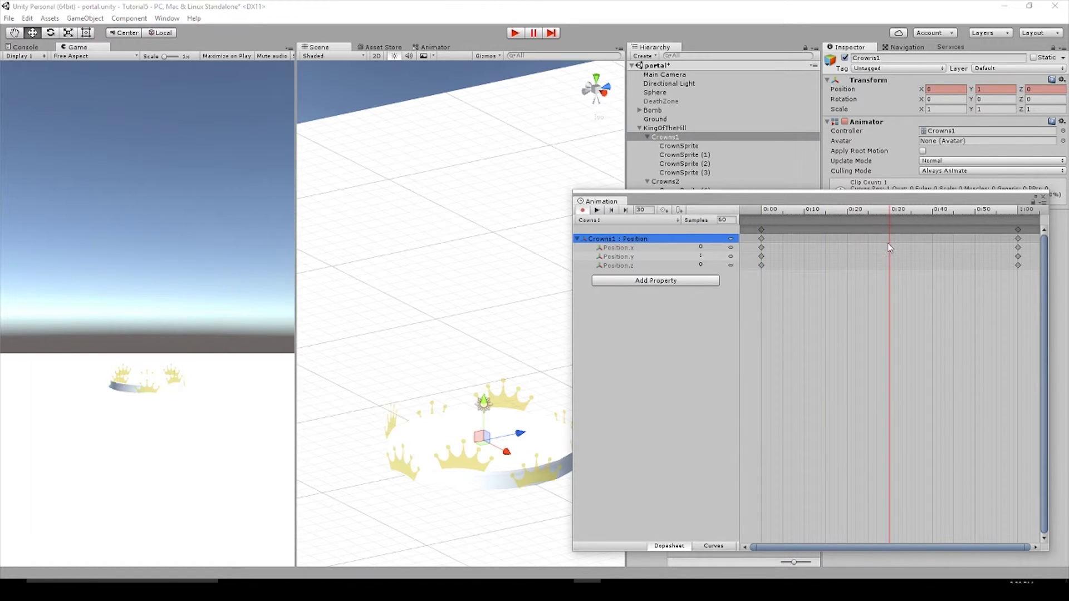
pyautogui.click(702, 256)
pyautogui.write('2')
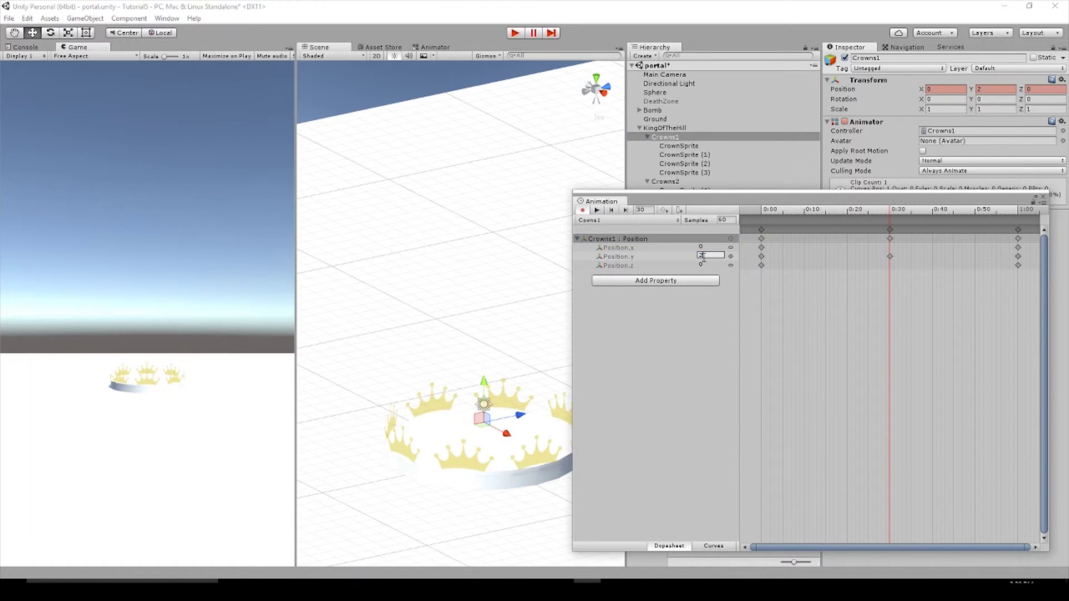
# Play the scene to preview the Crowns1 bobbing animation, and stop it again.
pyautogui.click(515, 33)
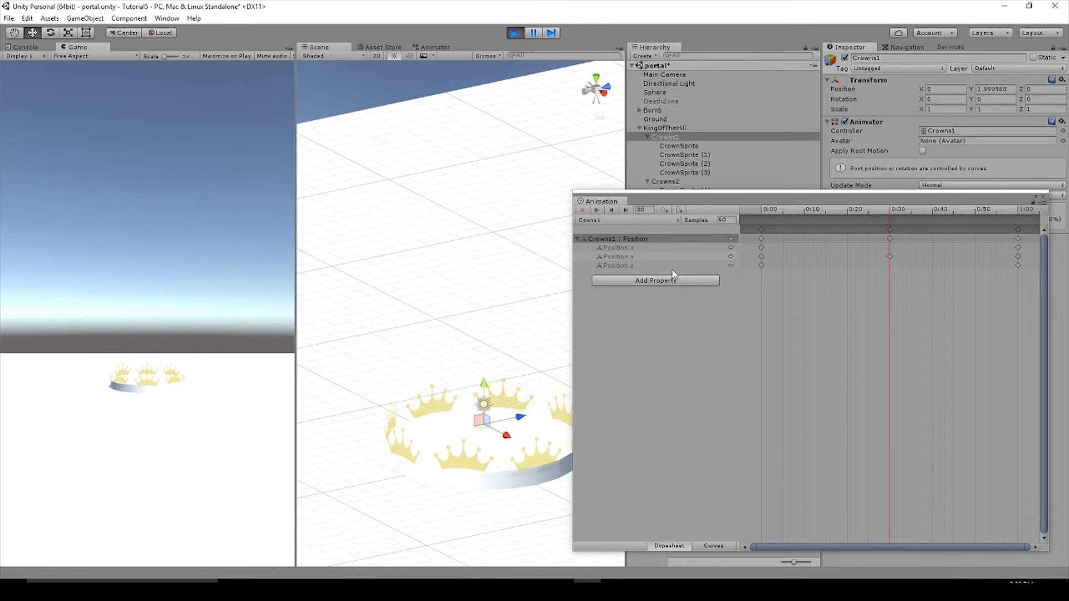
pyautogui.click(706, 350)
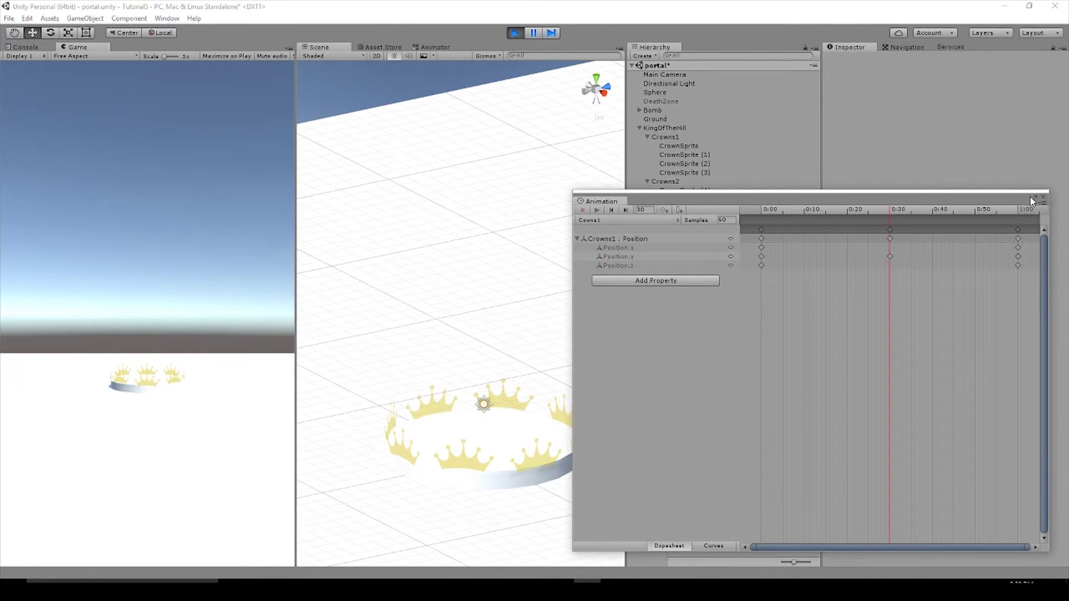
pyautogui.click(522, 35)
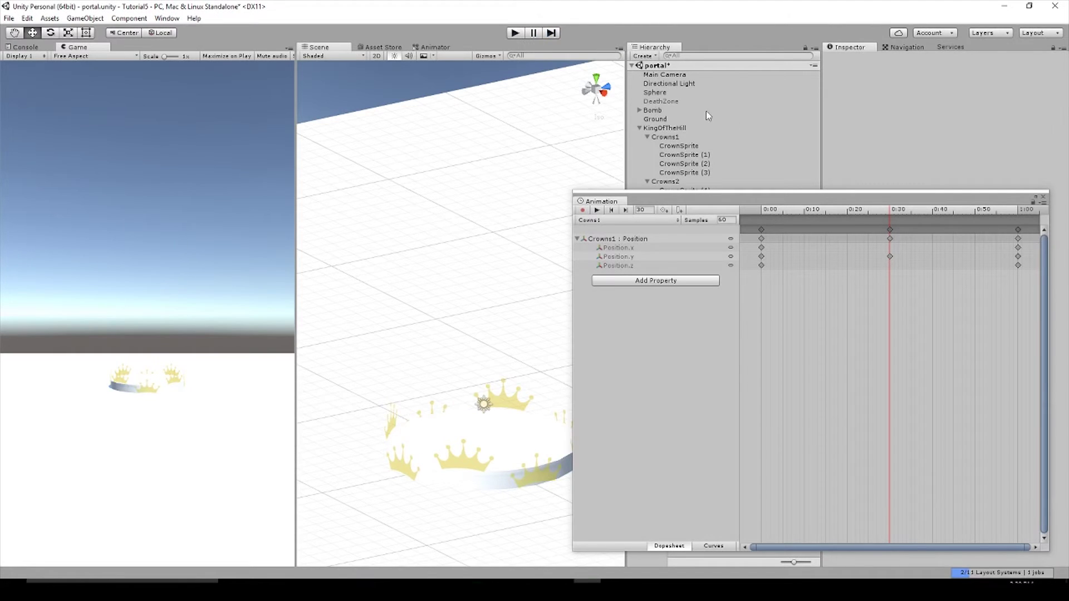
# Create an animation clip for Crowns2 and save it as Crowns2 in the Sprites folder.
pyautogui.click(663, 182)
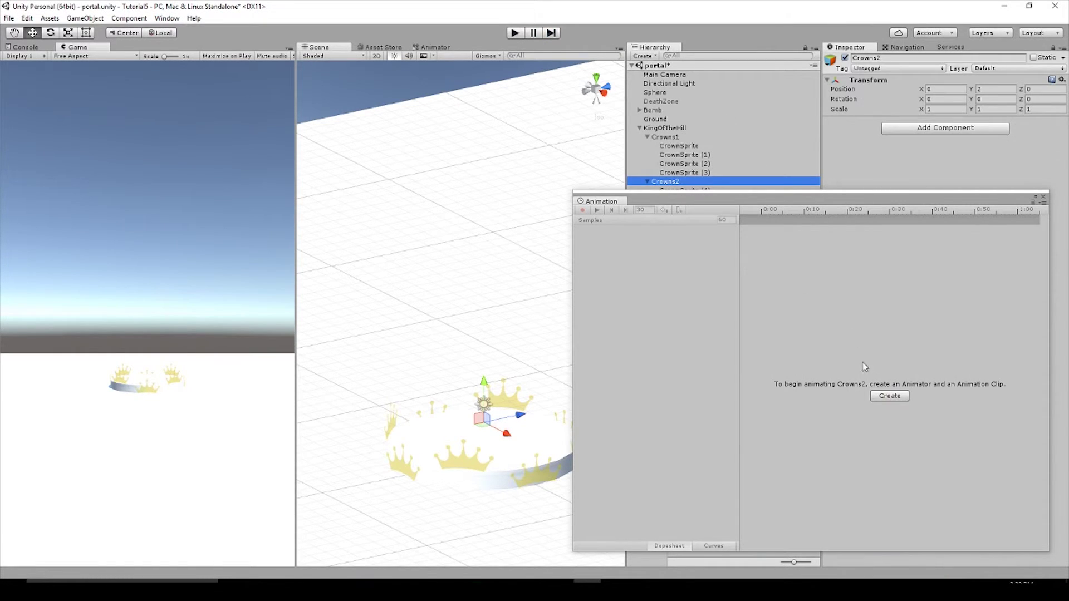
pyautogui.click(889, 395)
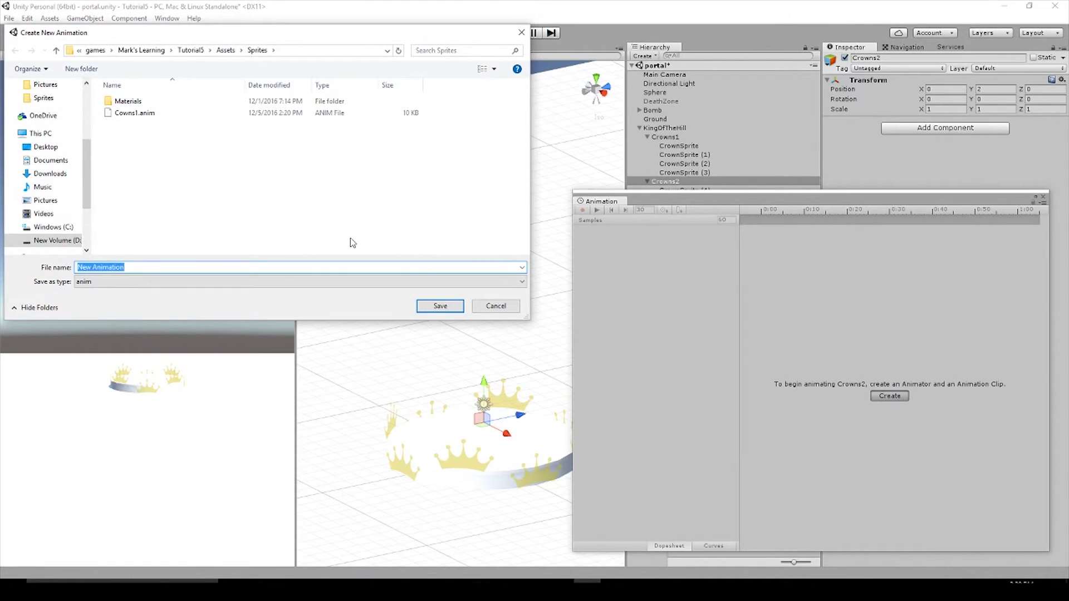
pyautogui.write('Corwns')
pyautogui.press('BackSpace')
pyautogui.press('BackSpace')
pyautogui.press('BackSpace')
pyautogui.press('BackSpace')
pyautogui.press('BackSpace')
pyautogui.write('rowns2')
pyautogui.click(431, 308)
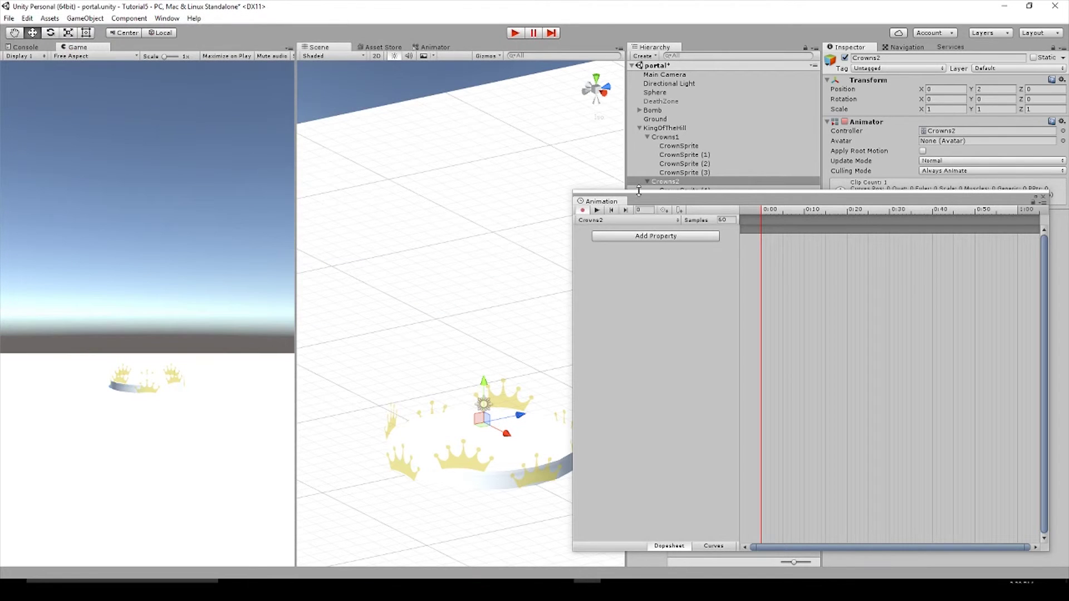
# Add the Transform Position property of Crowns2 to its animation clip.
pyautogui.moveTo(698, 206); pyautogui.dragTo(738, 251)
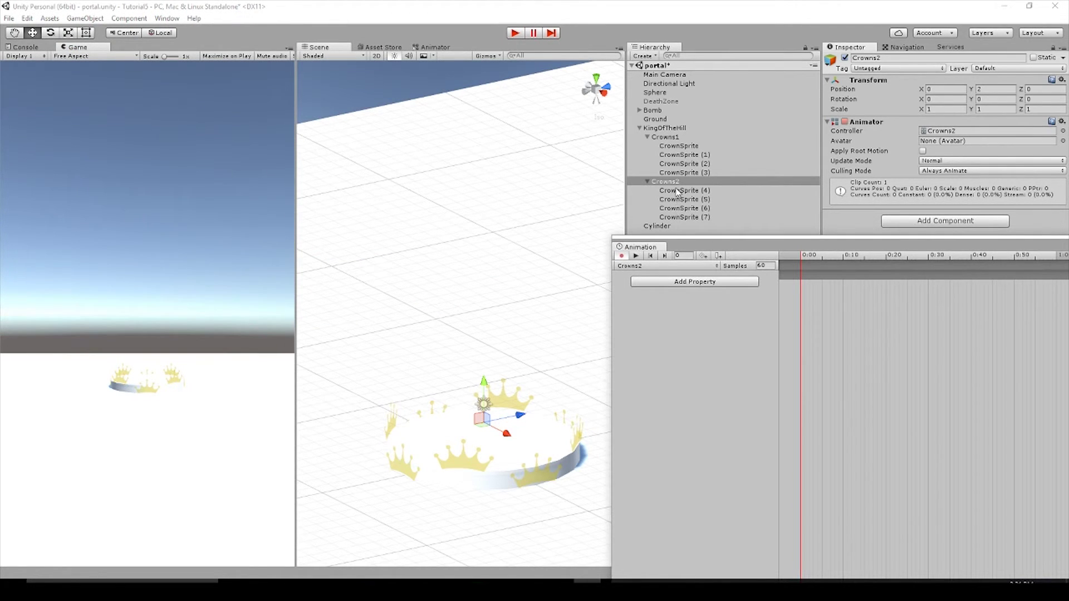
pyautogui.click(706, 250)
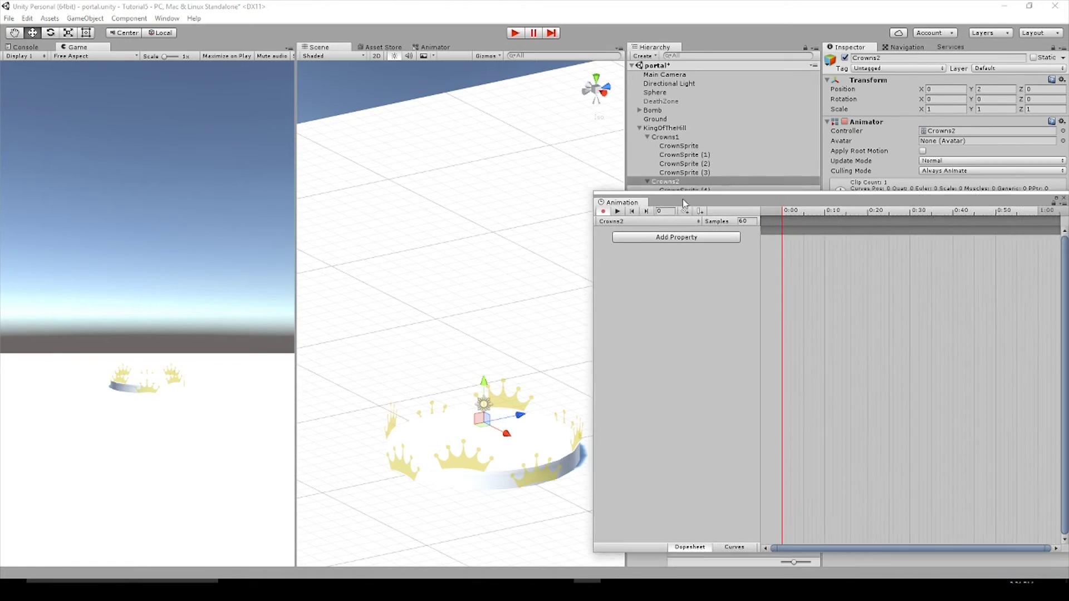
pyautogui.click(664, 234)
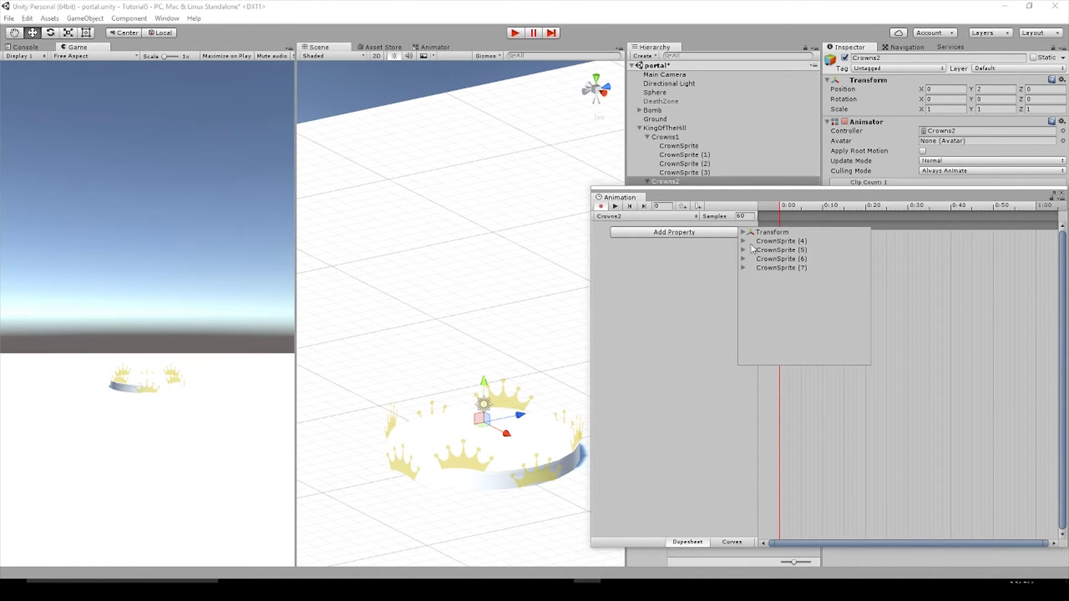
pyautogui.click(743, 232)
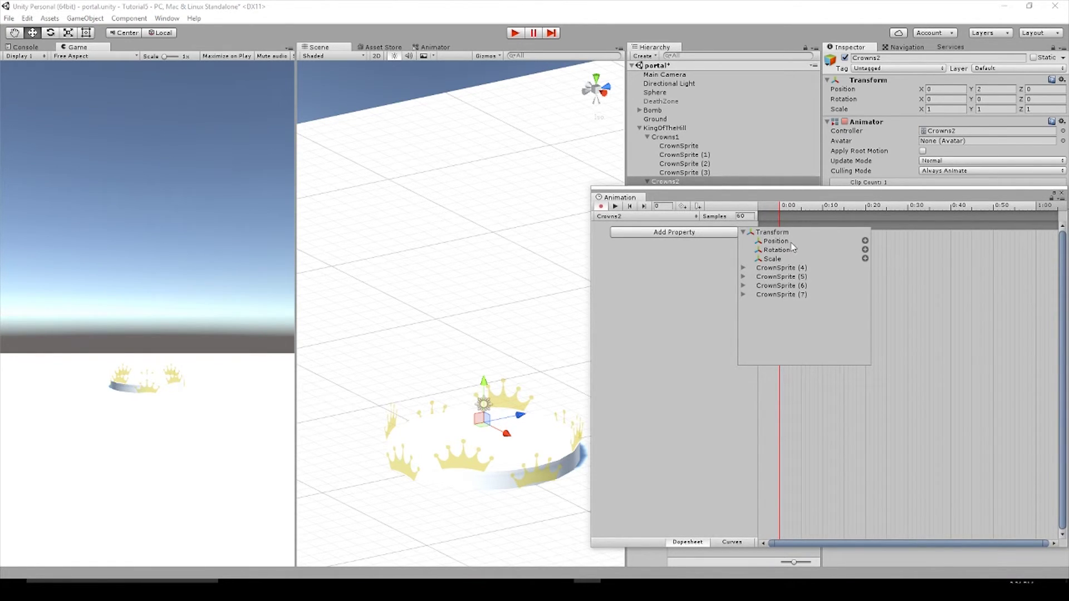
pyautogui.click(865, 241)
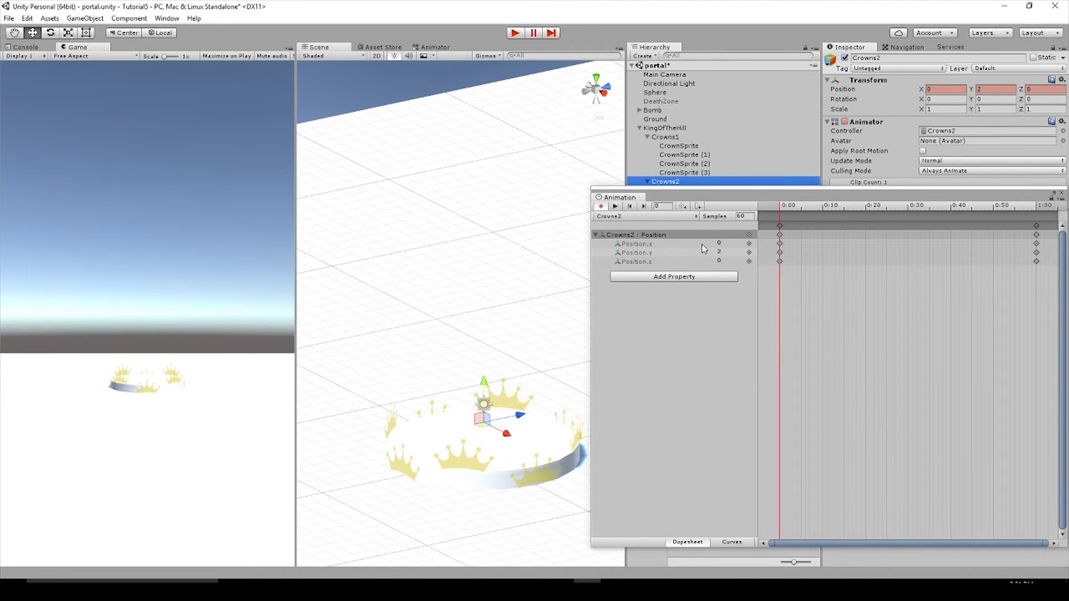
# Key the Crowns2 Y position at frame 30 with a value of 1.
pyautogui.moveTo(780, 215); pyautogui.dragTo(911, 217)
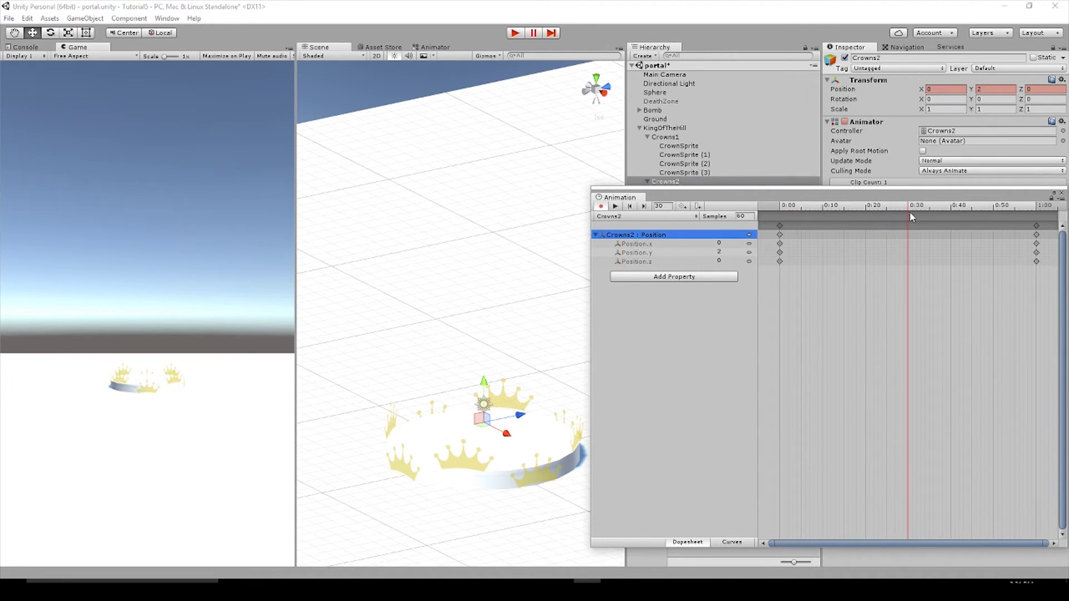
pyautogui.click(720, 252)
pyautogui.write('1')
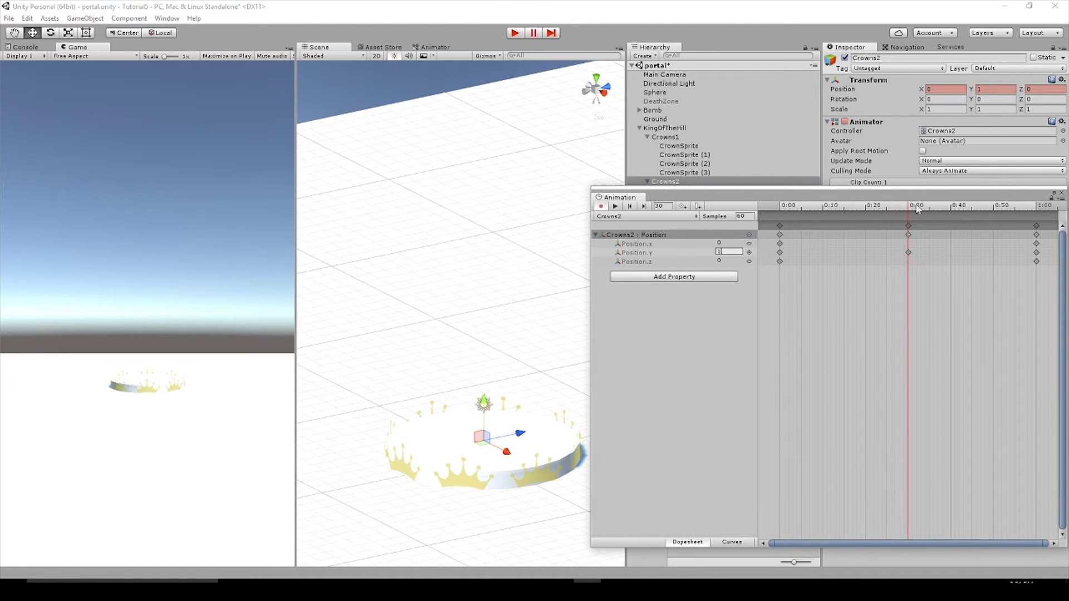
# Scrub through the Crowns2 clip, and play the scene to preview both crown groups moving before stopping it.
pyautogui.click(1037, 207)
pyautogui.moveTo(1038, 208); pyautogui.dragTo(779, 207)
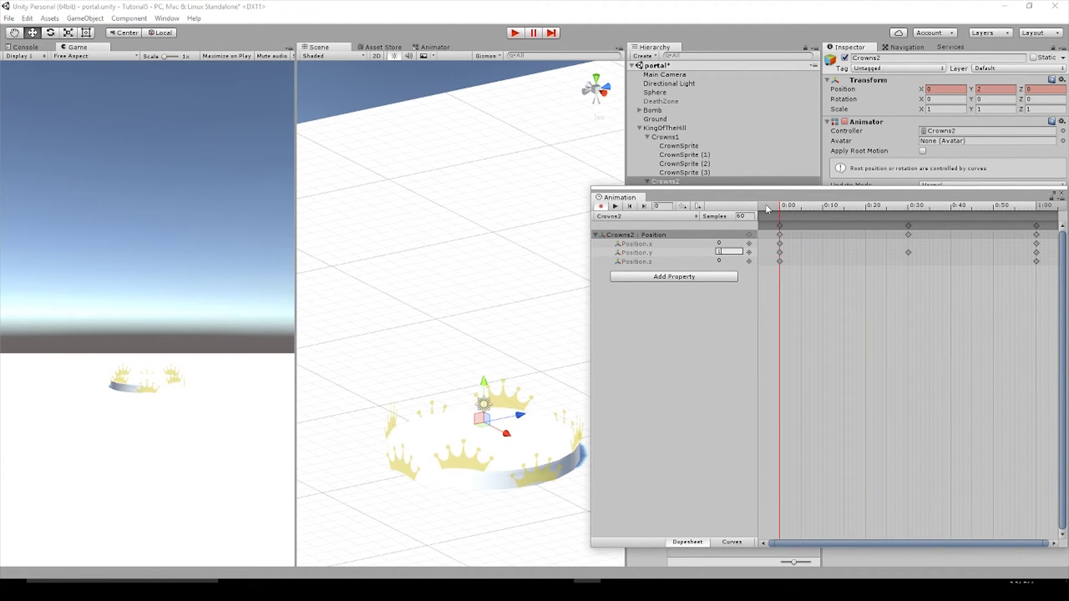
pyautogui.click(514, 33)
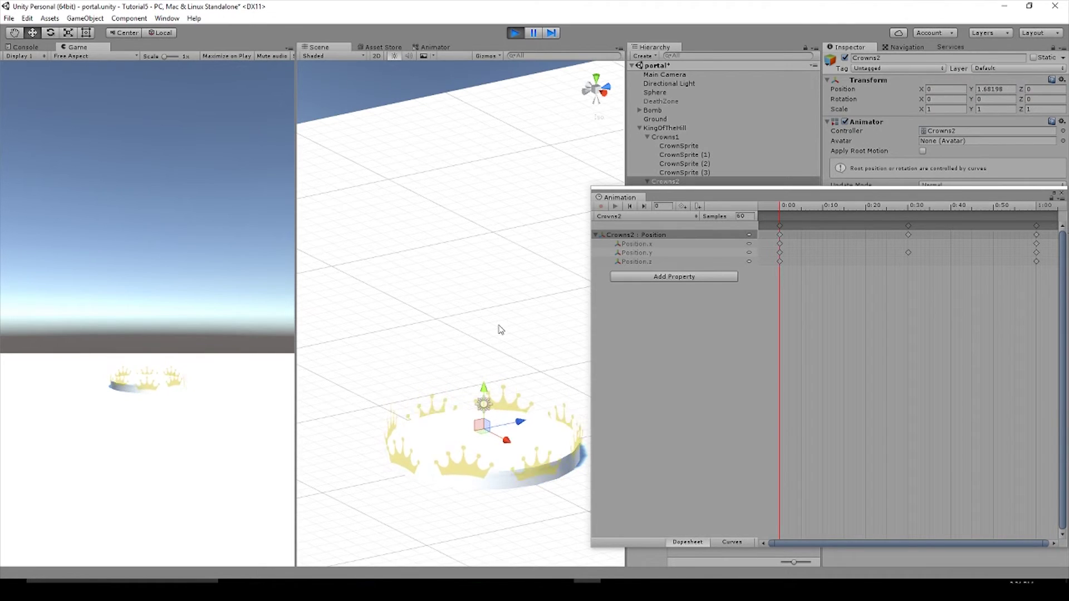
pyautogui.click(515, 32)
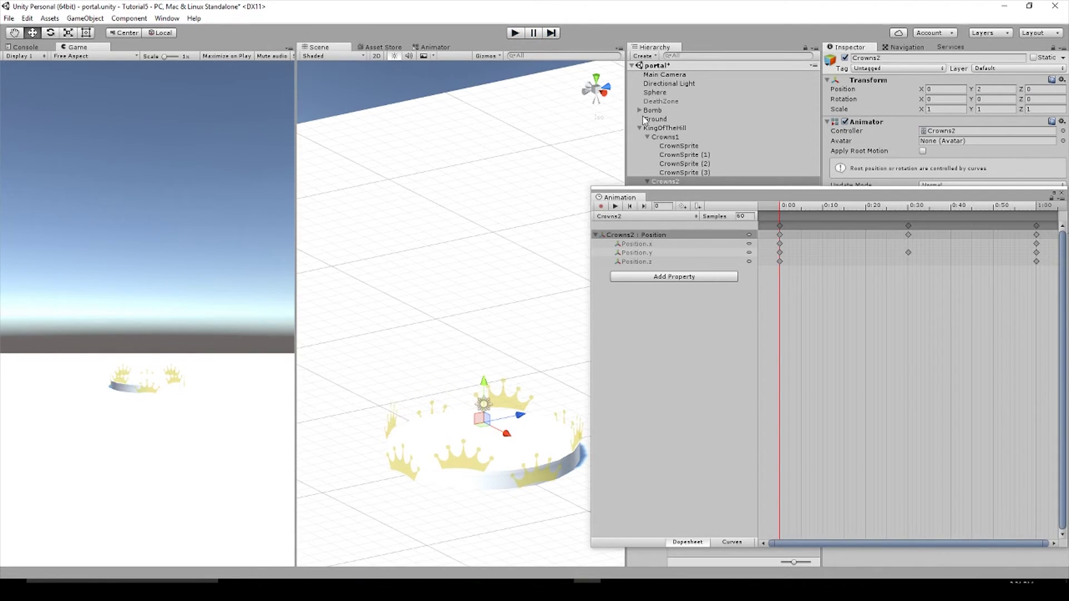
# Create an animation clip for KingOfTheHill and save it as Spin in the Sprites folder.
pyautogui.click(657, 129)
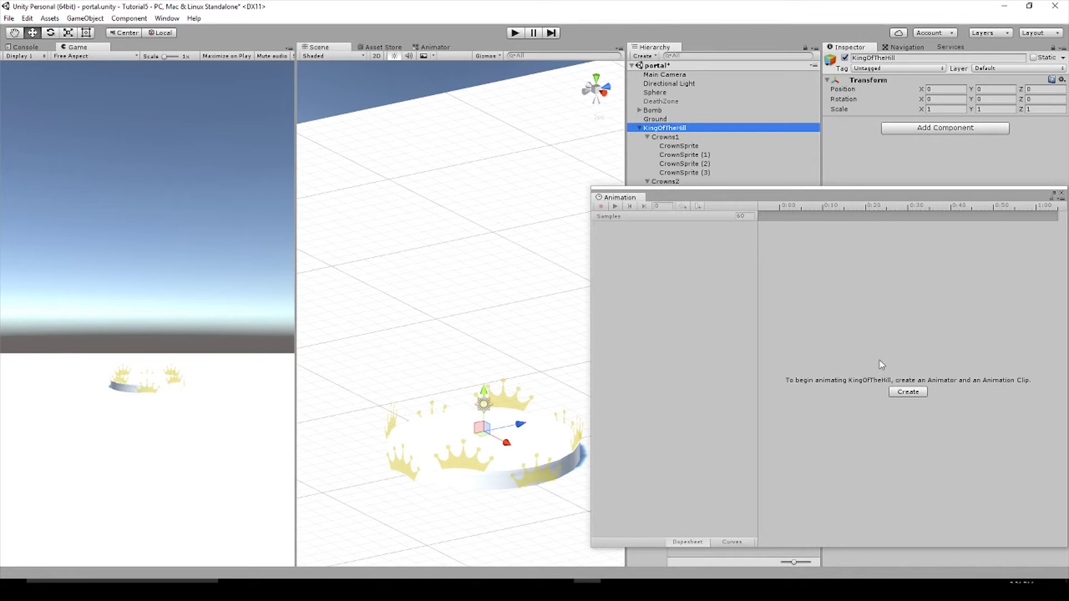
pyautogui.click(906, 391)
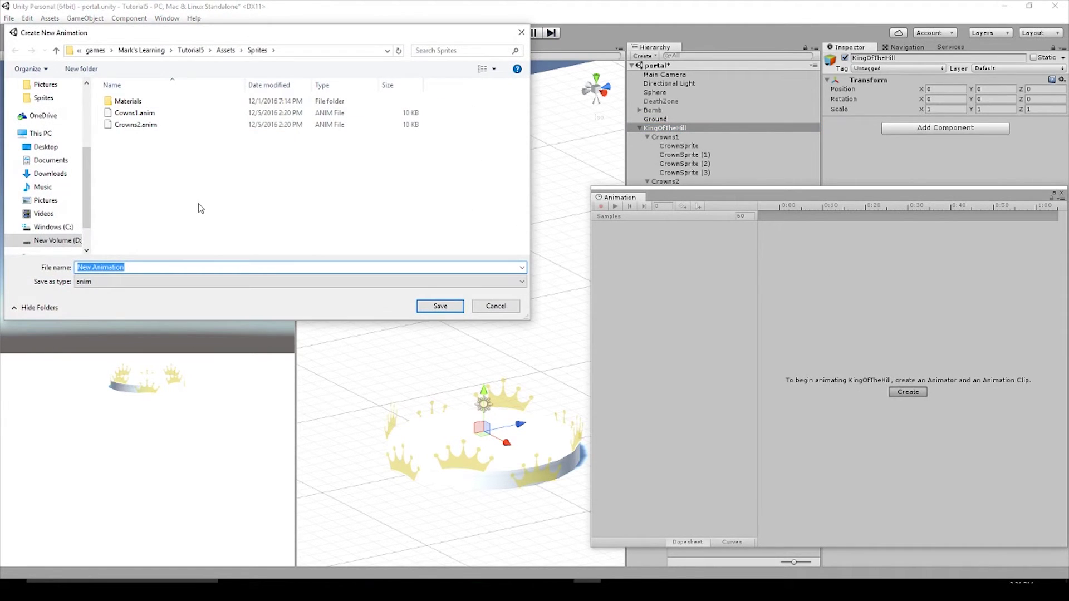
pyautogui.write('Spin')
pyautogui.click(439, 306)
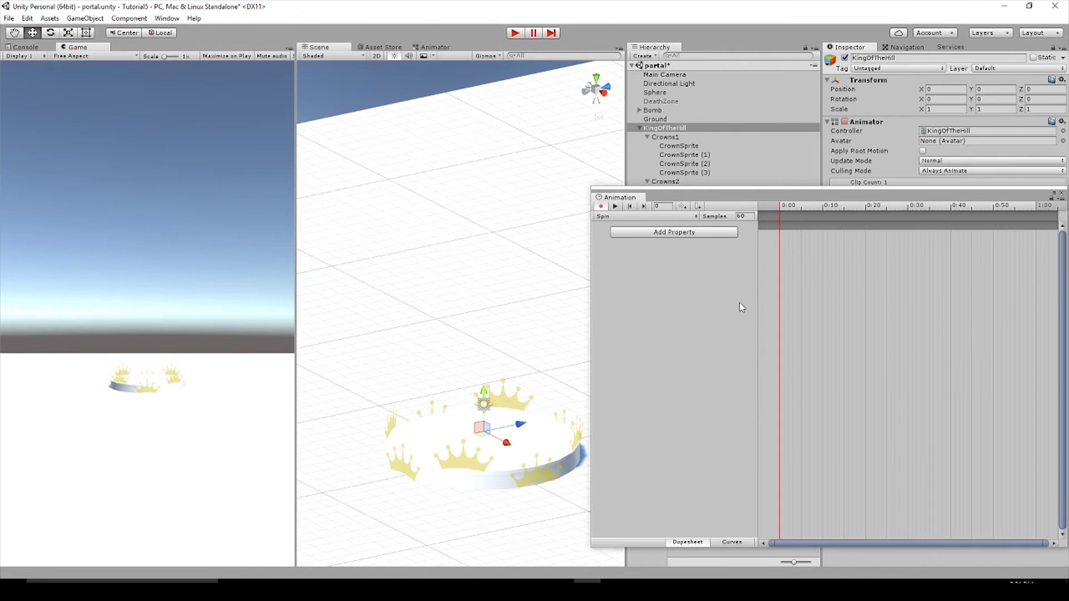
# Add the Transform Rotation property of KingOfTheHill to the Spin clip.
pyautogui.click(664, 233)
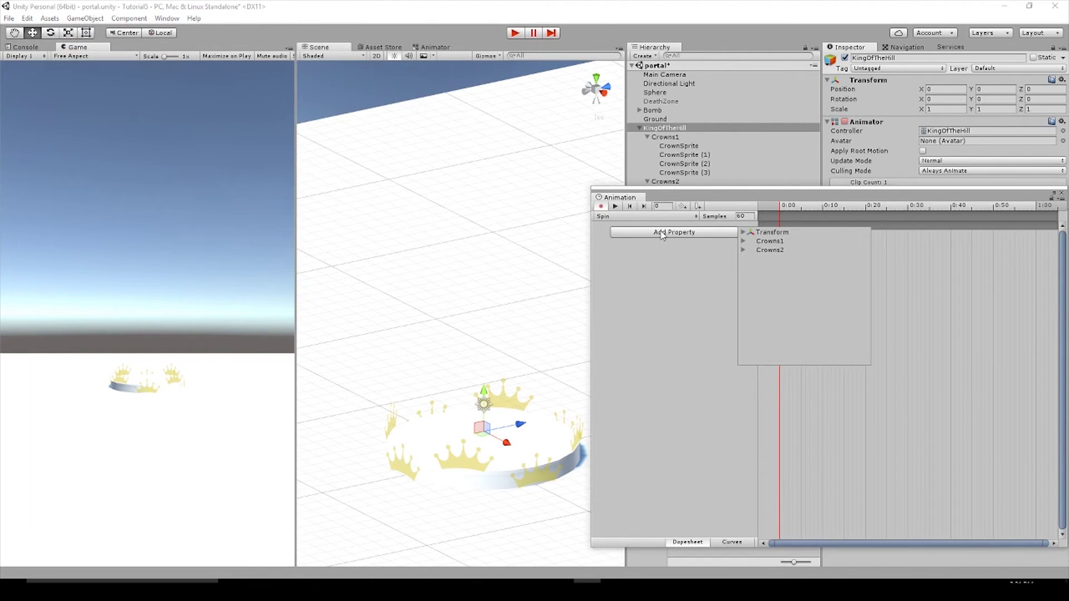
pyautogui.click(779, 234)
pyautogui.click(744, 232)
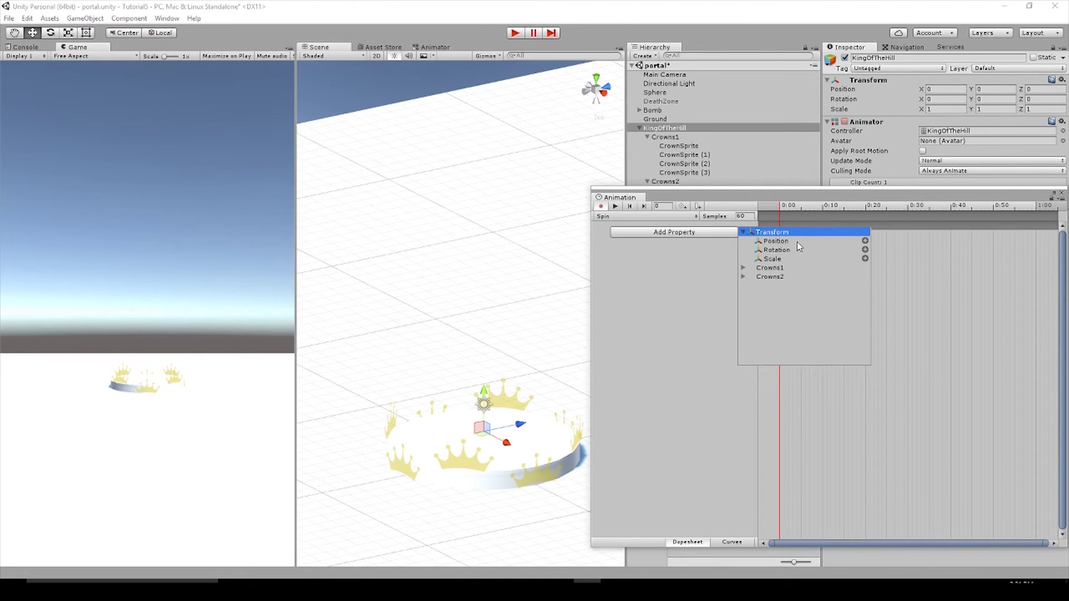
pyautogui.click(865, 249)
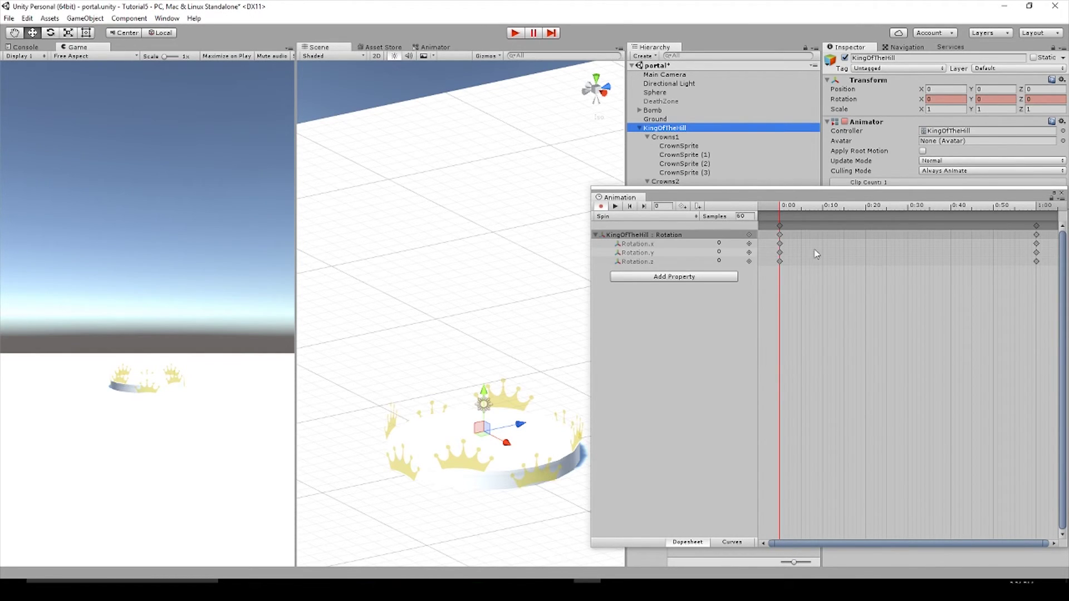
# Set the KingOfTheHill Y rotation key at frame 60 to 360 and preview the spin in play mode.
pyautogui.moveTo(787, 211); pyautogui.dragTo(1039, 197)
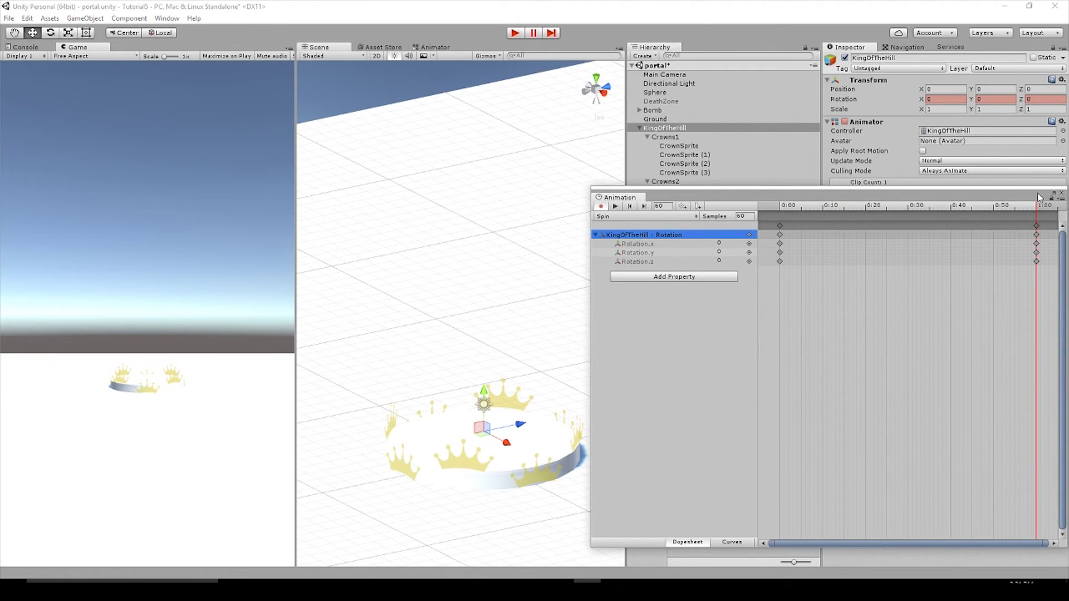
pyautogui.click(739, 251)
pyautogui.write('360')
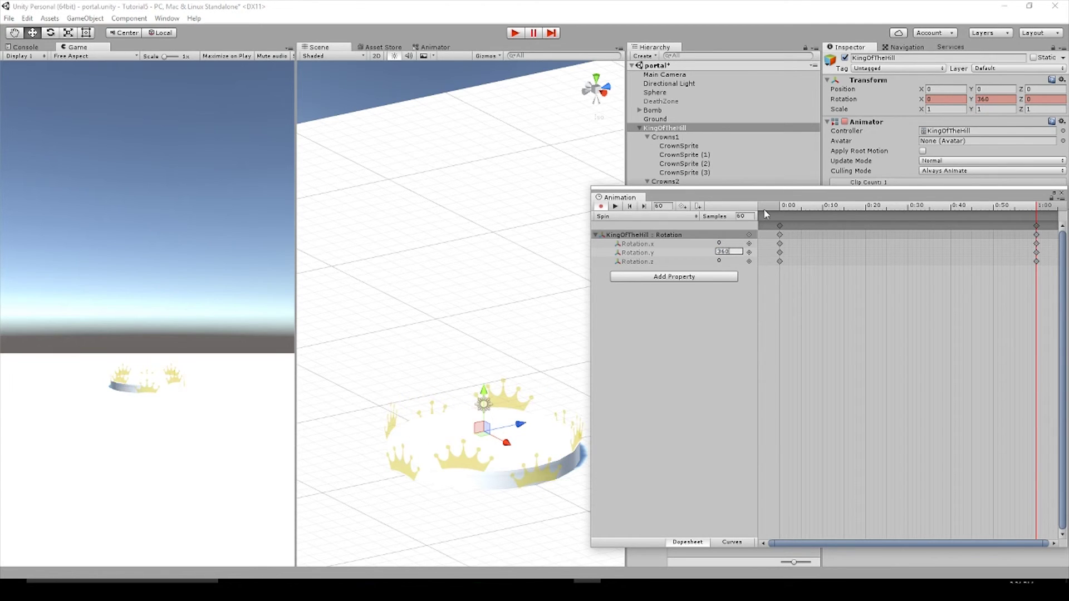
pyautogui.click(514, 34)
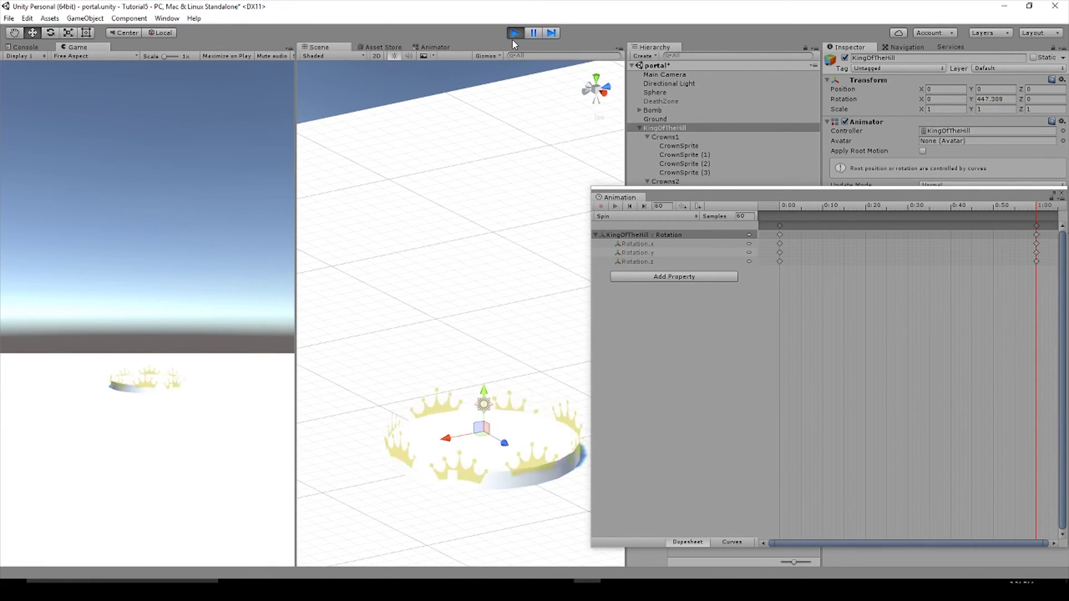
pyautogui.click(514, 33)
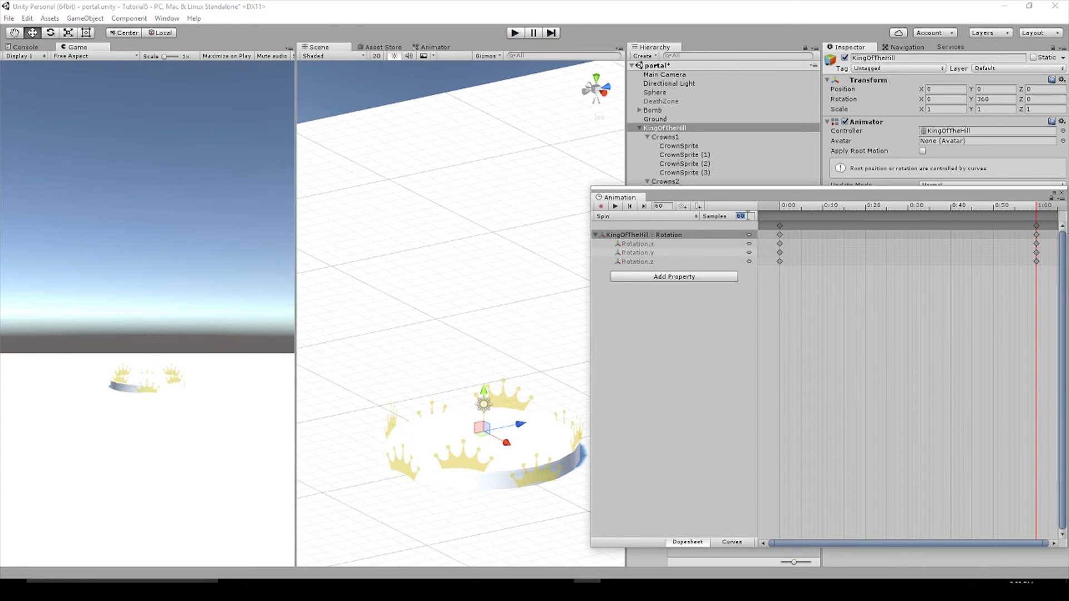
# Set the Spin clip's sample rate to 10 and preview the slower rotation in play mode.
pyautogui.write('10')
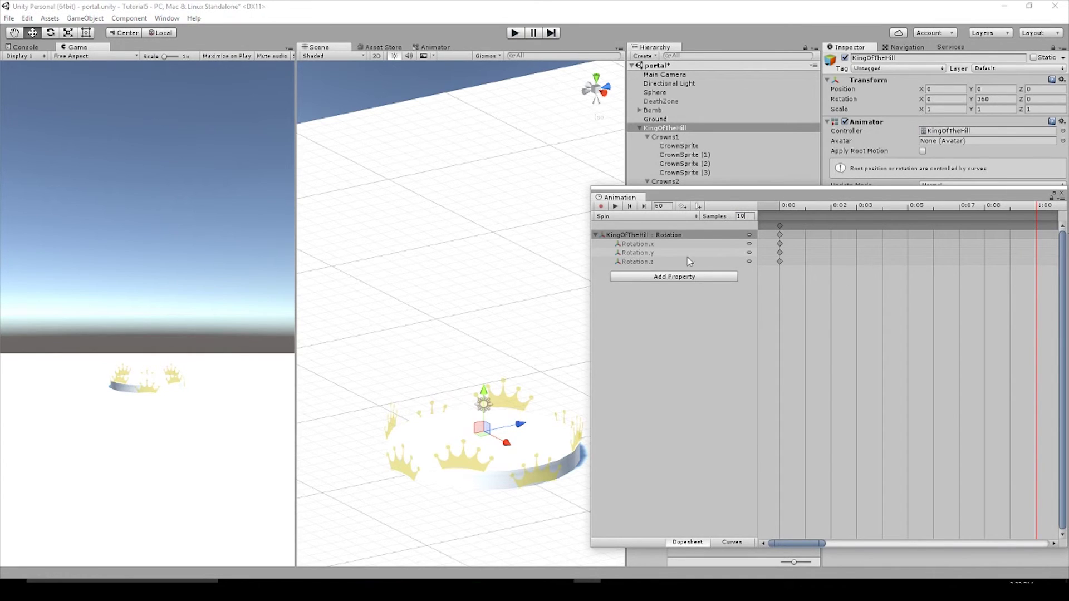
pyautogui.click(517, 34)
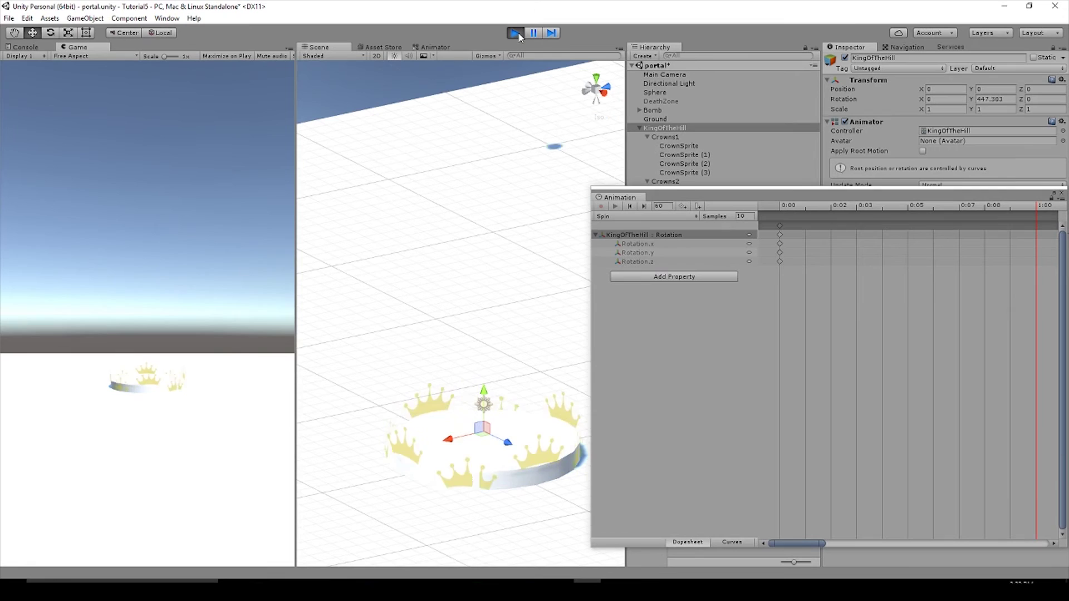
pyautogui.click(515, 32)
# Move the Animation window out of the way and delete the Cylinder from the scene.
pyautogui.click(743, 136)
pyautogui.moveTo(1012, 202); pyautogui.dragTo(1, 178)
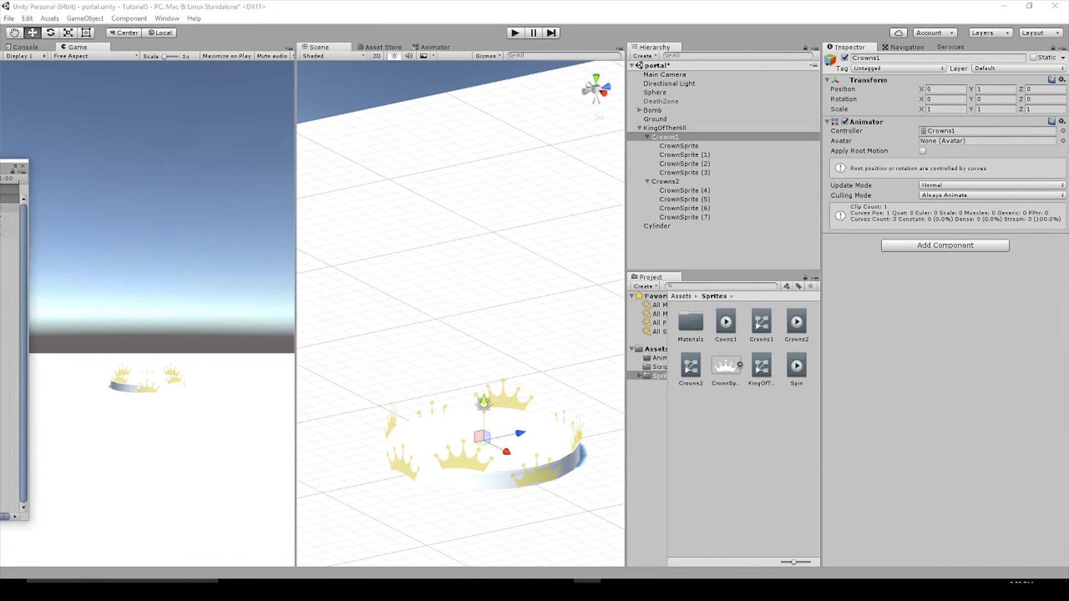
pyautogui.click(646, 227)
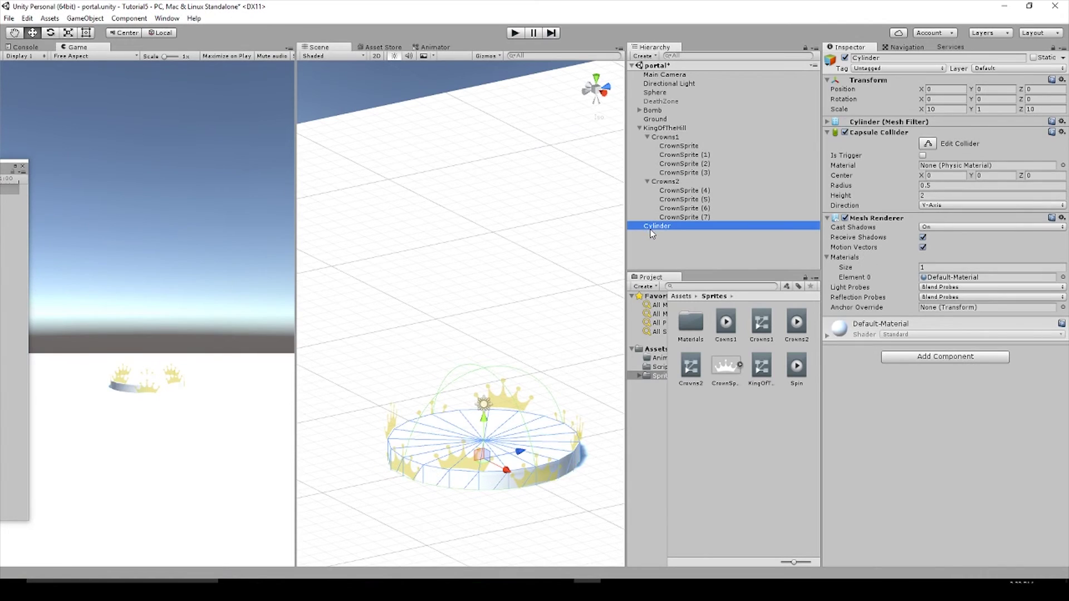
pyautogui.press('Delete')
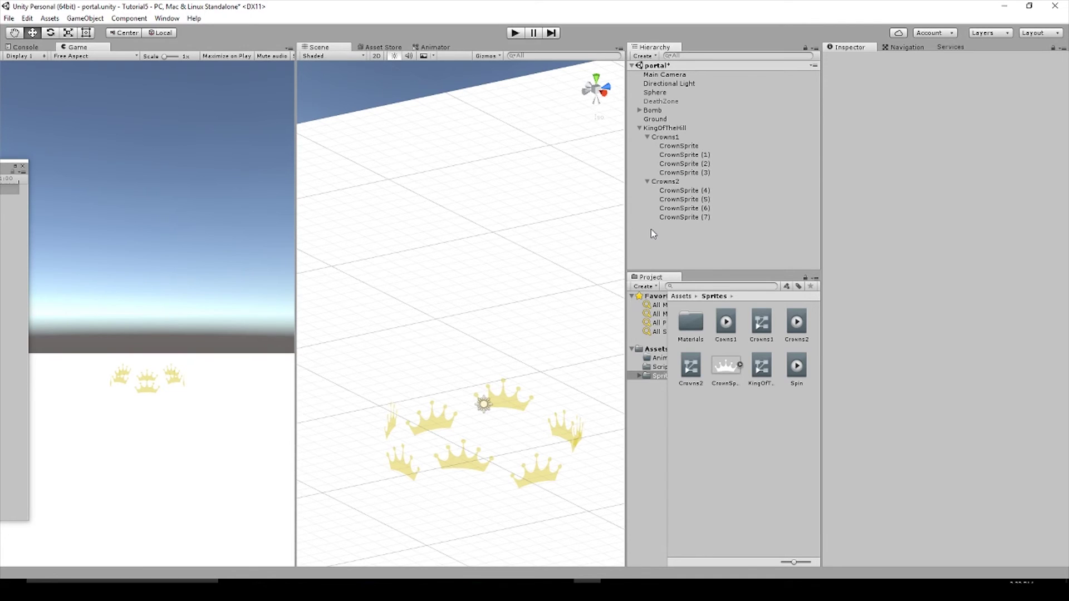
# Try a black color with an alpha of 84 on the four crown sprites under Crowns1.
pyautogui.click(675, 155)
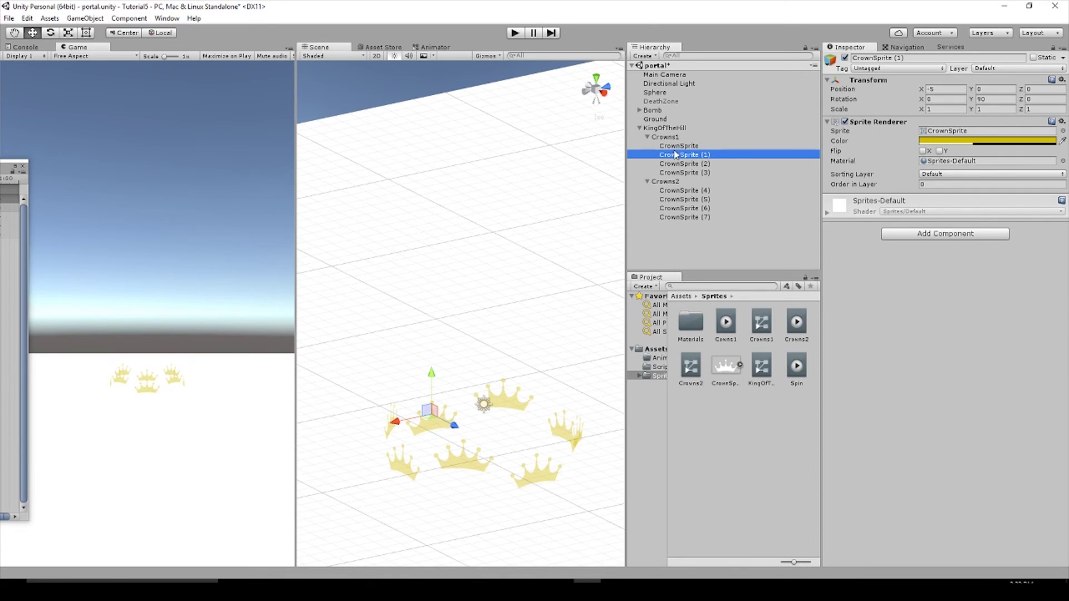
pyautogui.click(676, 146)
pyautogui.keyDown('shift'); pyautogui.click(683, 173); pyautogui.keyUp('shift')
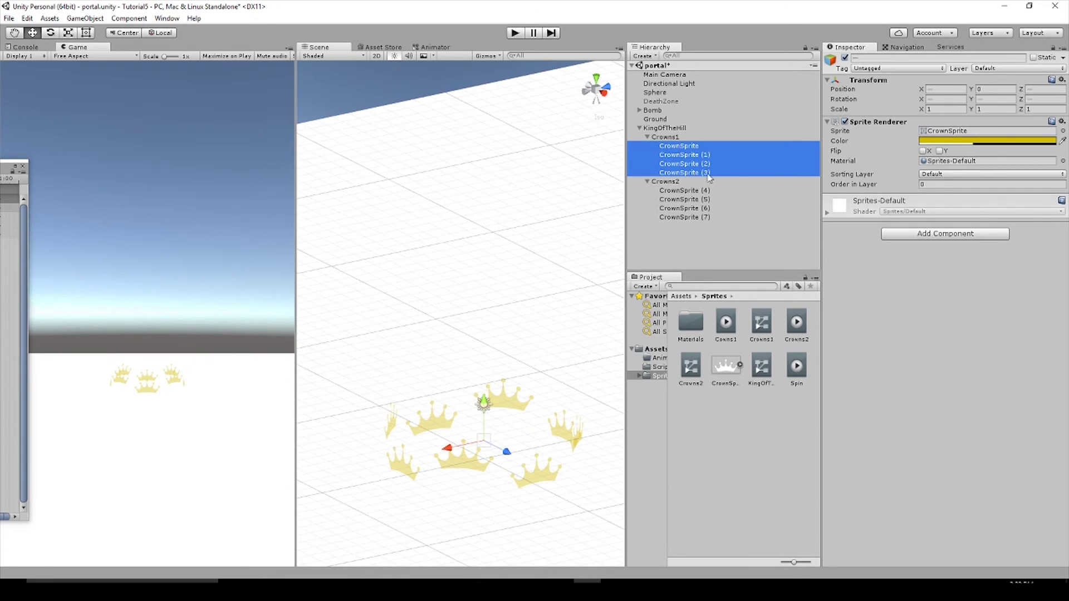
pyautogui.click(938, 143)
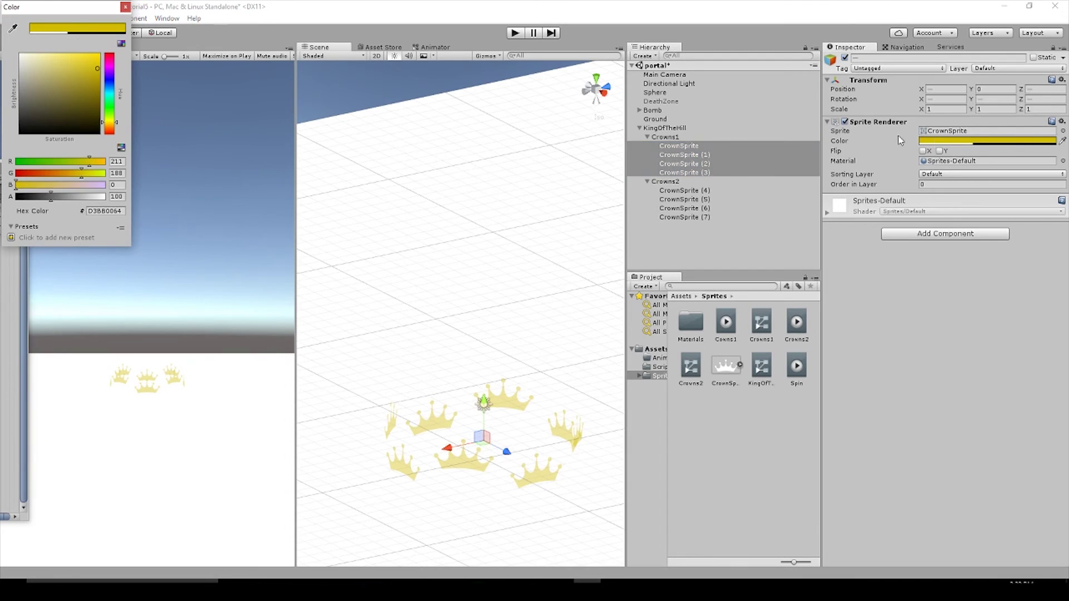
pyautogui.moveTo(96, 86); pyautogui.dragTo(76, 140)
pyautogui.moveTo(52, 198)
pyautogui.mouseDown()
pyautogui.moveTo(25, 204)
pyautogui.moveTo(156, 212)
pyautogui.moveTo(35, 197)
pyautogui.moveTo(48, 196)
pyautogui.mouseUp()
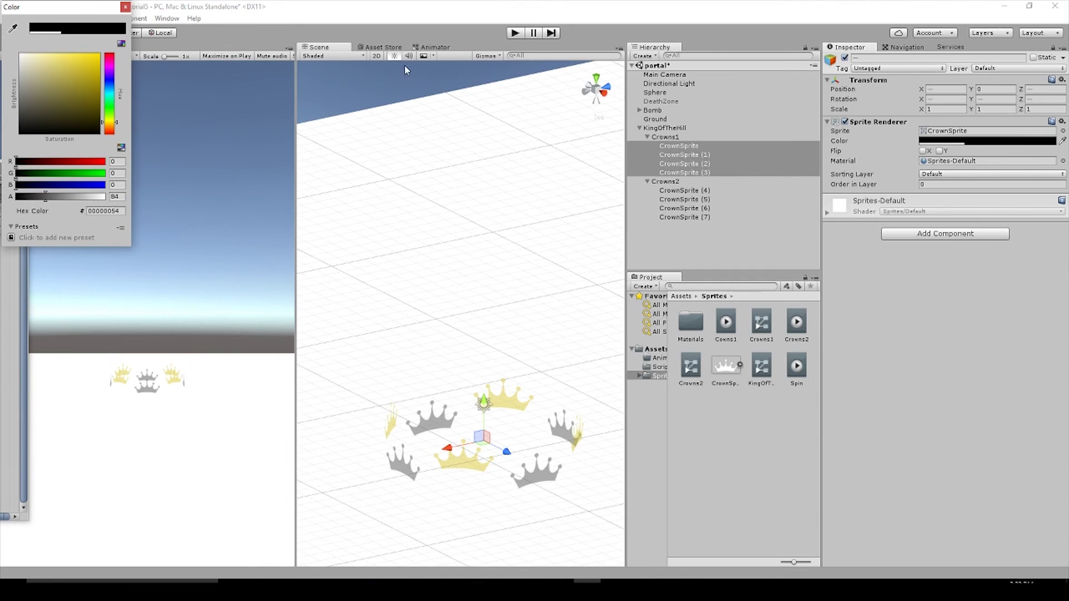
# Undo the color change on the four Crowns1 sprites.
pyautogui.click(483, 19)
pyautogui.hotkey('ctrl', 'z')
pyautogui.hotkey('ctrl', 'z')
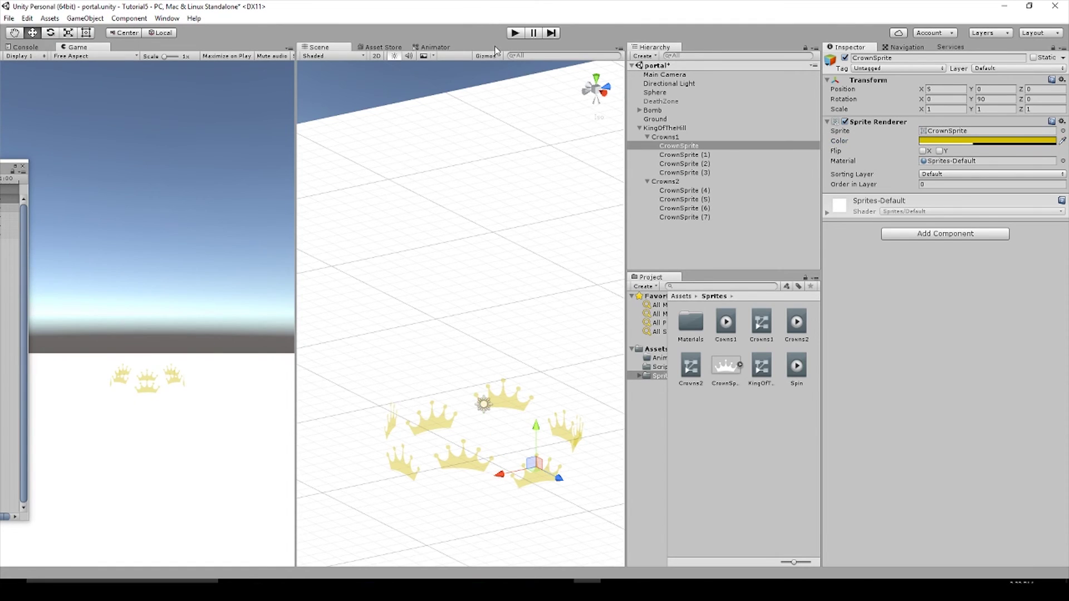